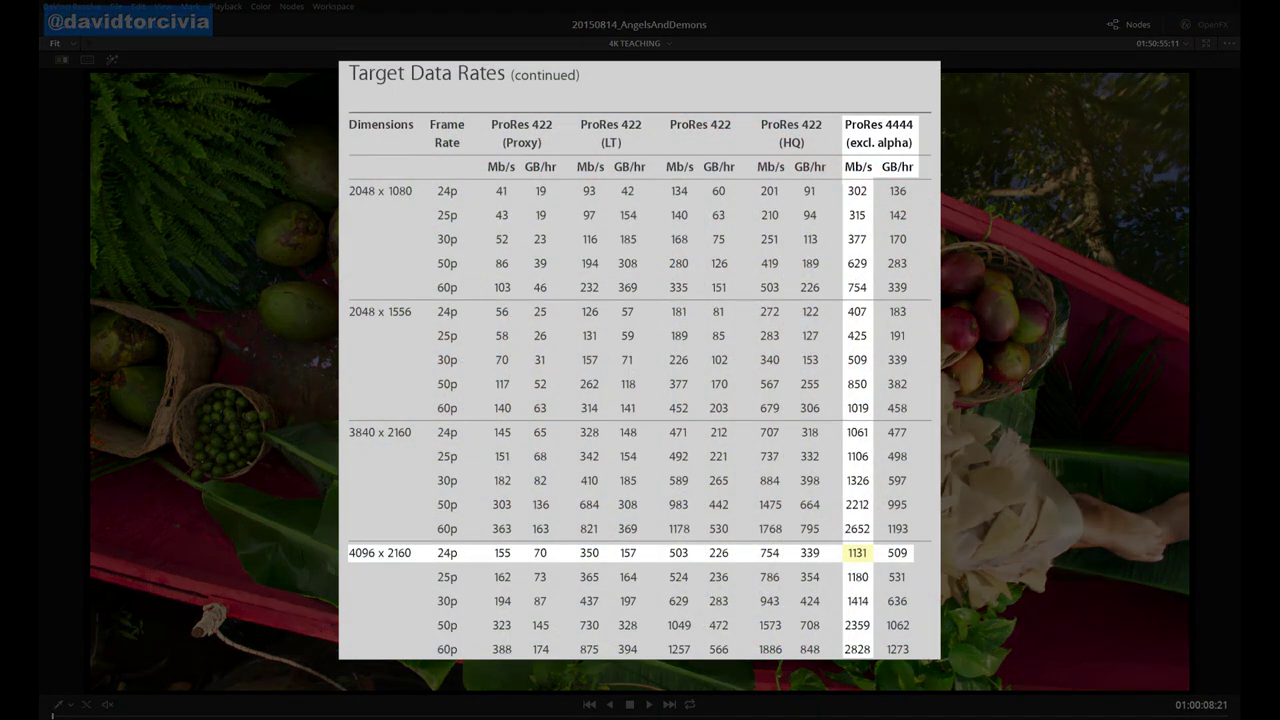
Step: Exit the enlarged viewer so the Color page shows clip 02's parallel node tree again
{"action": "key", "text": "shift+f"}
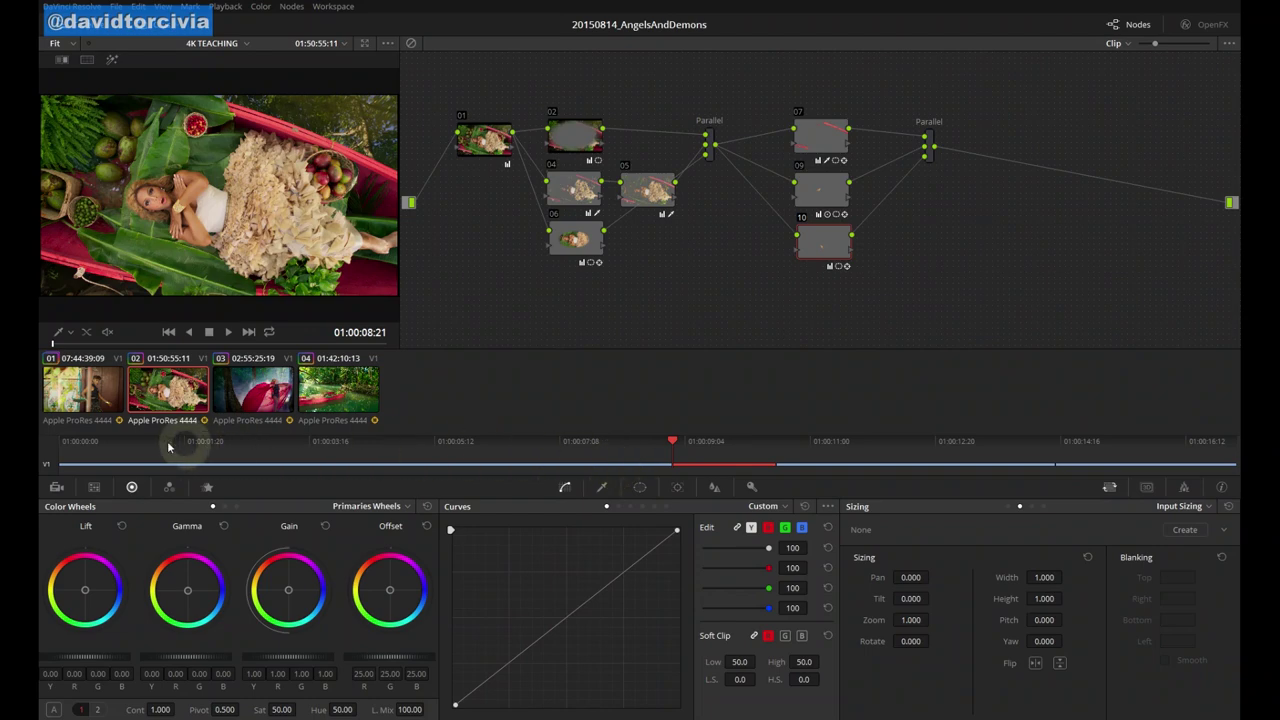
Step: Play the graded timeline from the start through clips 01–03, then stop and scrub back in clip 03
{"action": "left_click", "coordinate": [100, 443]}
{"action": "key", "text": "space"}
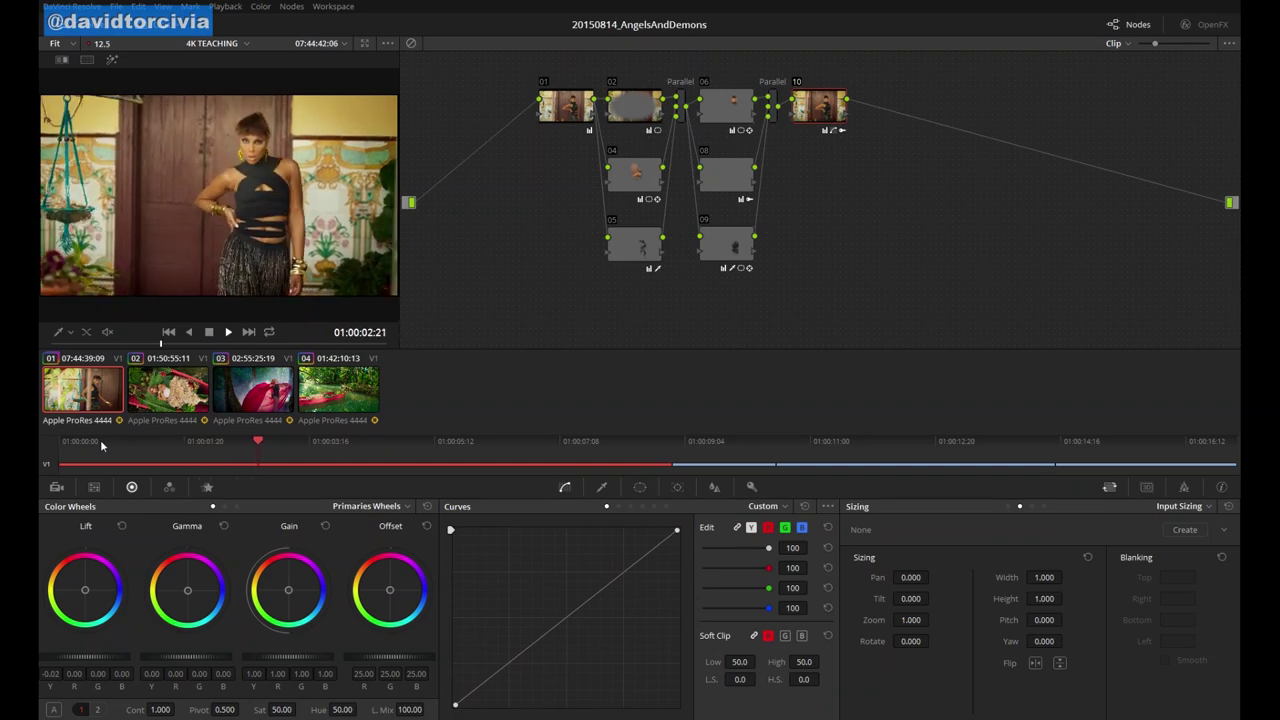
{"action": "left_click", "coordinate": [160, 390]}
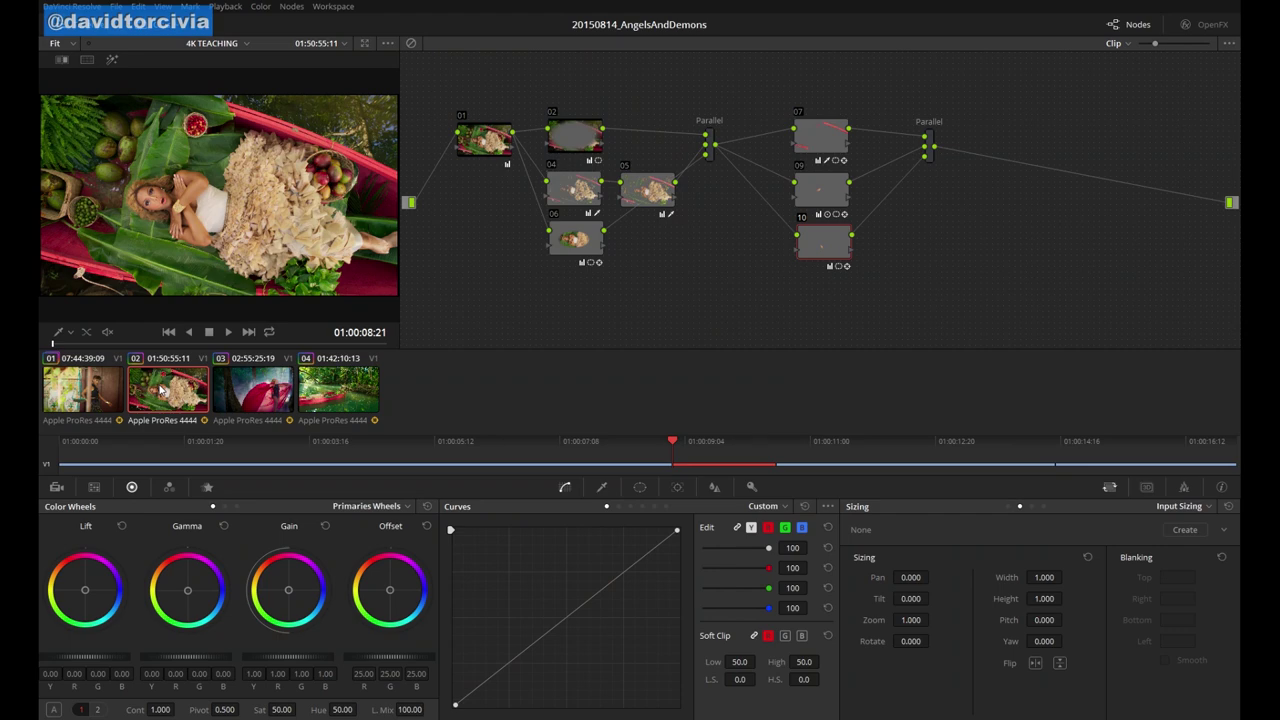
{"action": "key", "text": "space"}
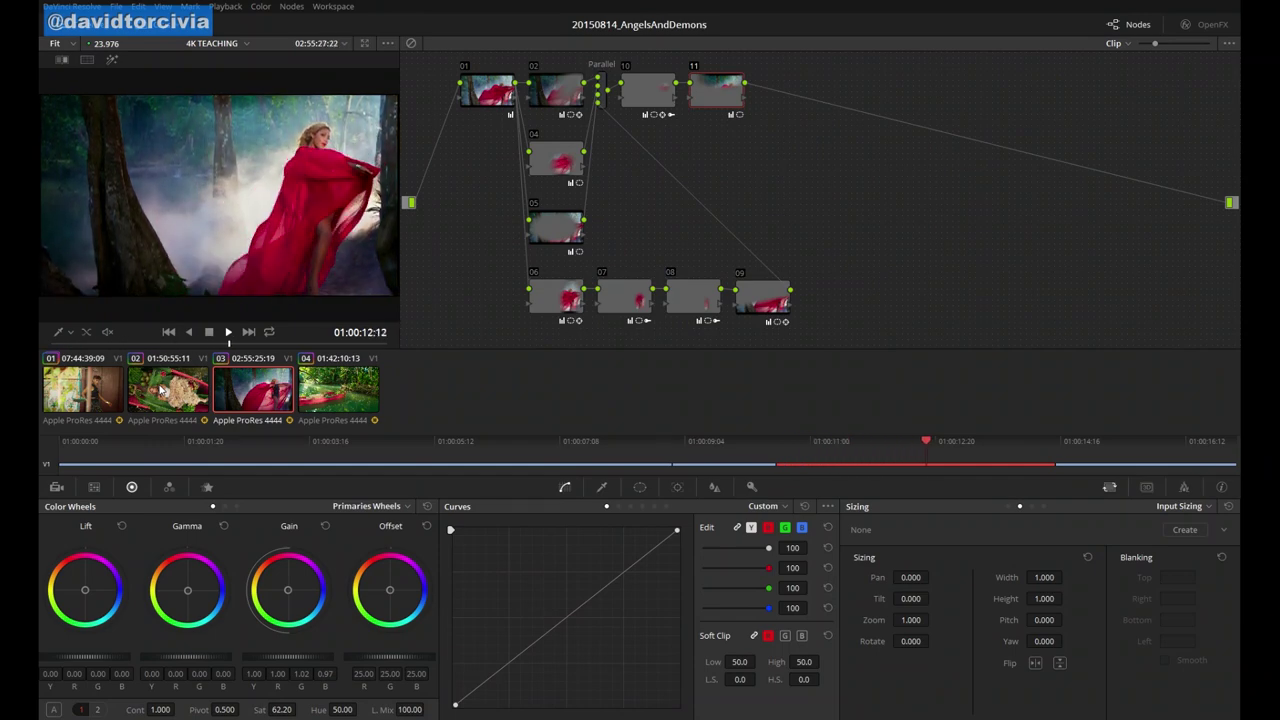
{"action": "key", "text": "space"}
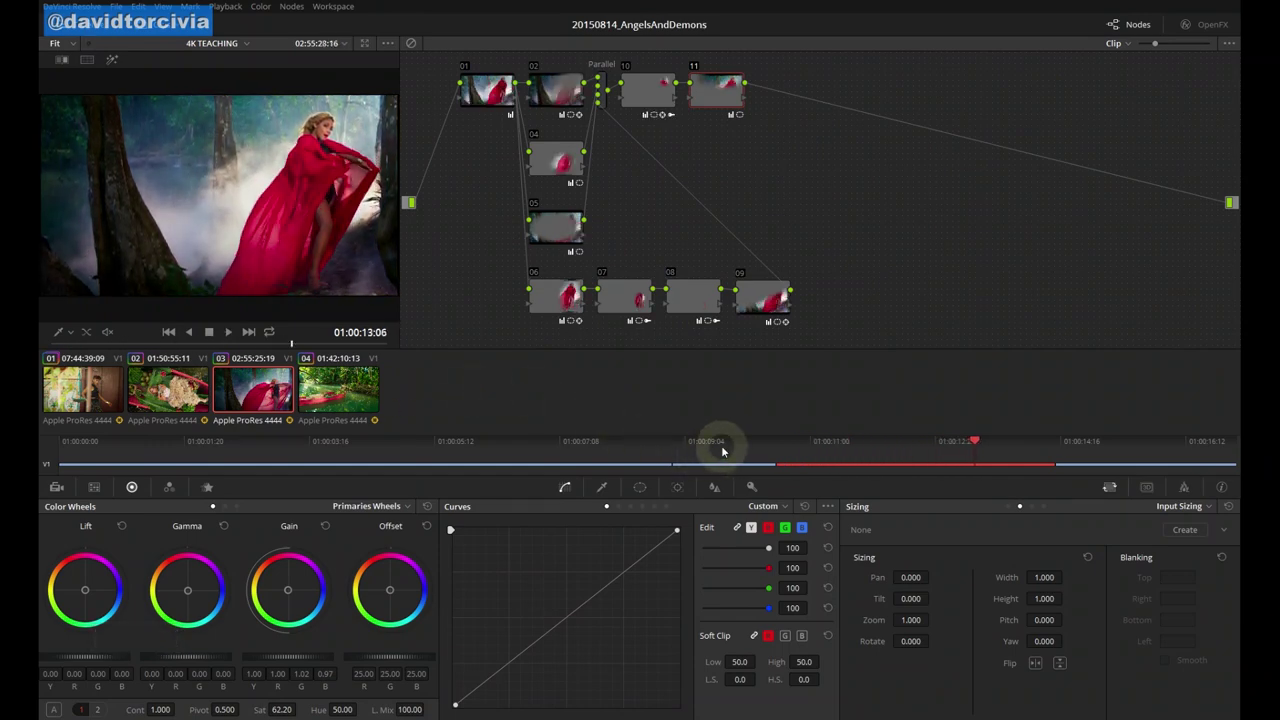
{"action": "left_click_drag", "start_coordinate": [900, 450], "coordinate": [774, 451]}
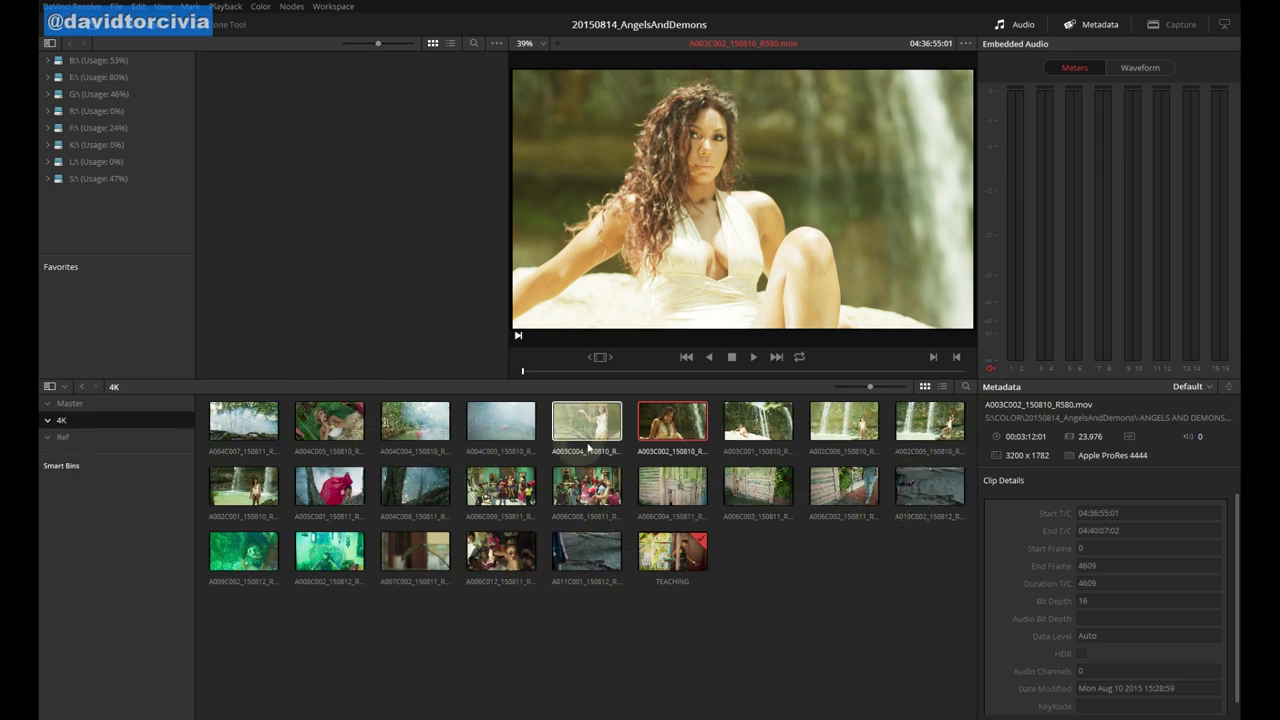
Step: Browse the Master, 4K and Ref bins, ending back on the 4K bin's clips
{"action": "left_click", "coordinate": [88, 408]}
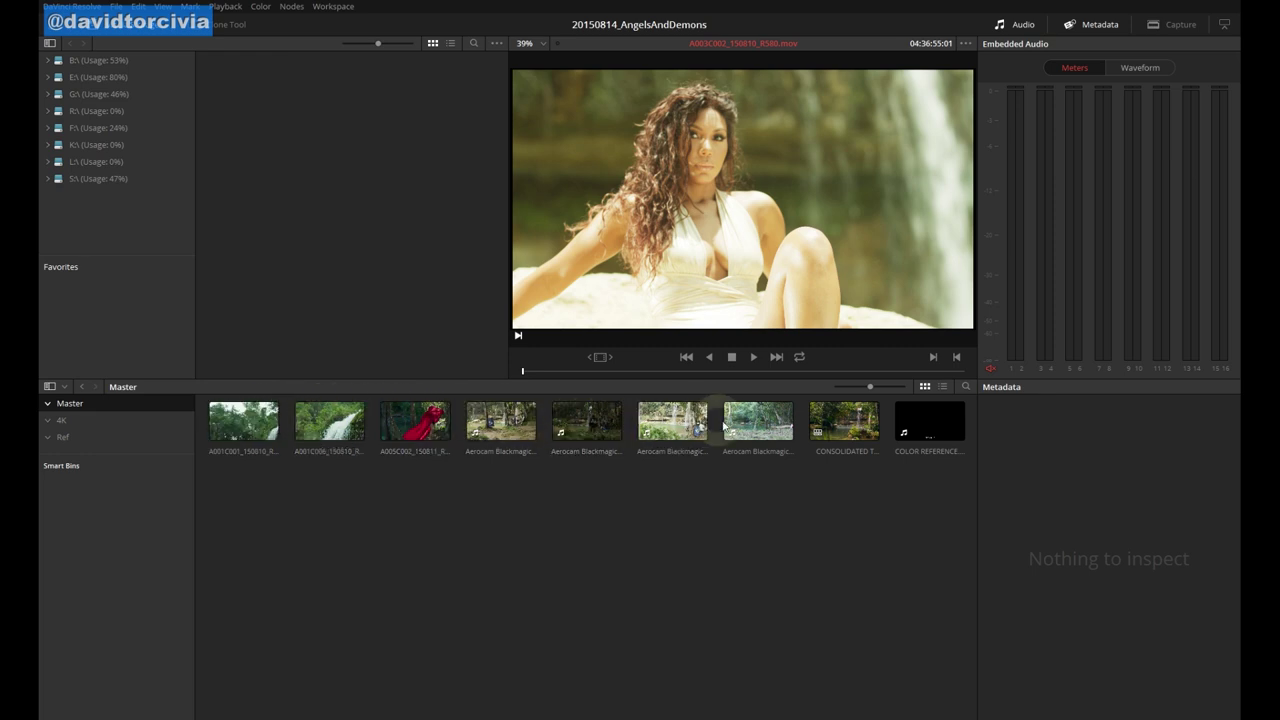
{"action": "left_click", "coordinate": [72, 421]}
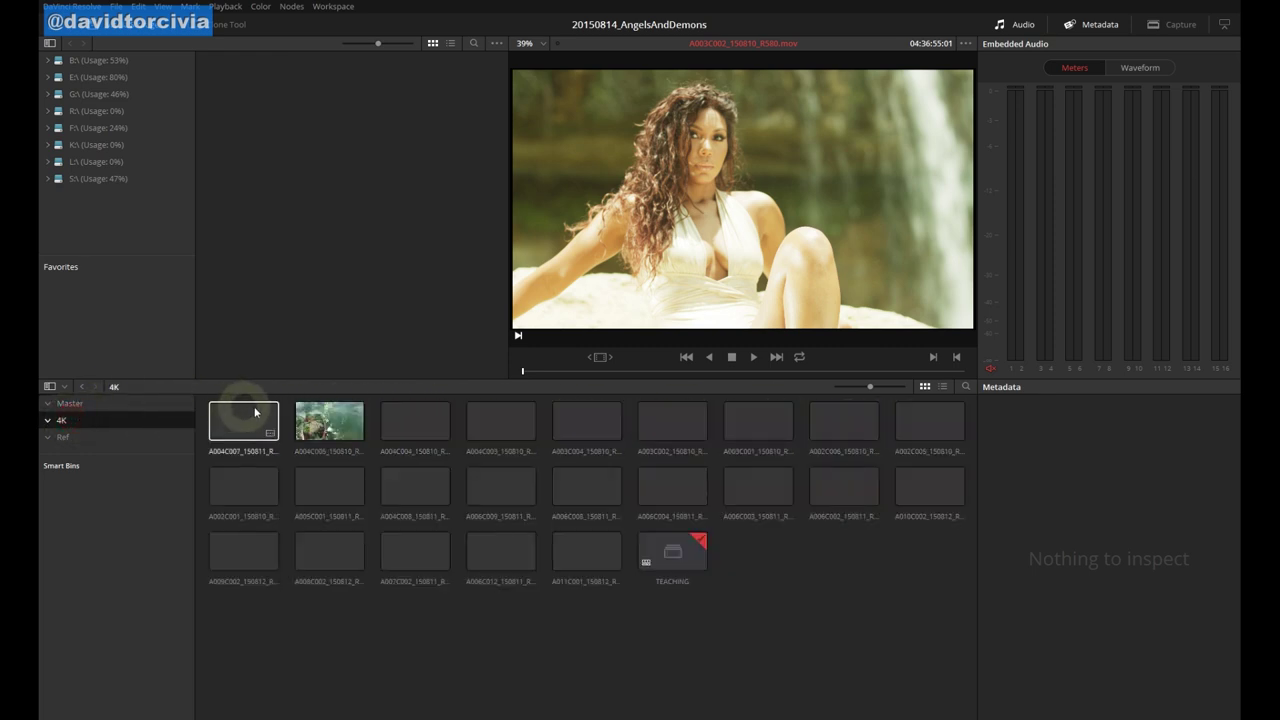
{"action": "key", "text": "Down"}
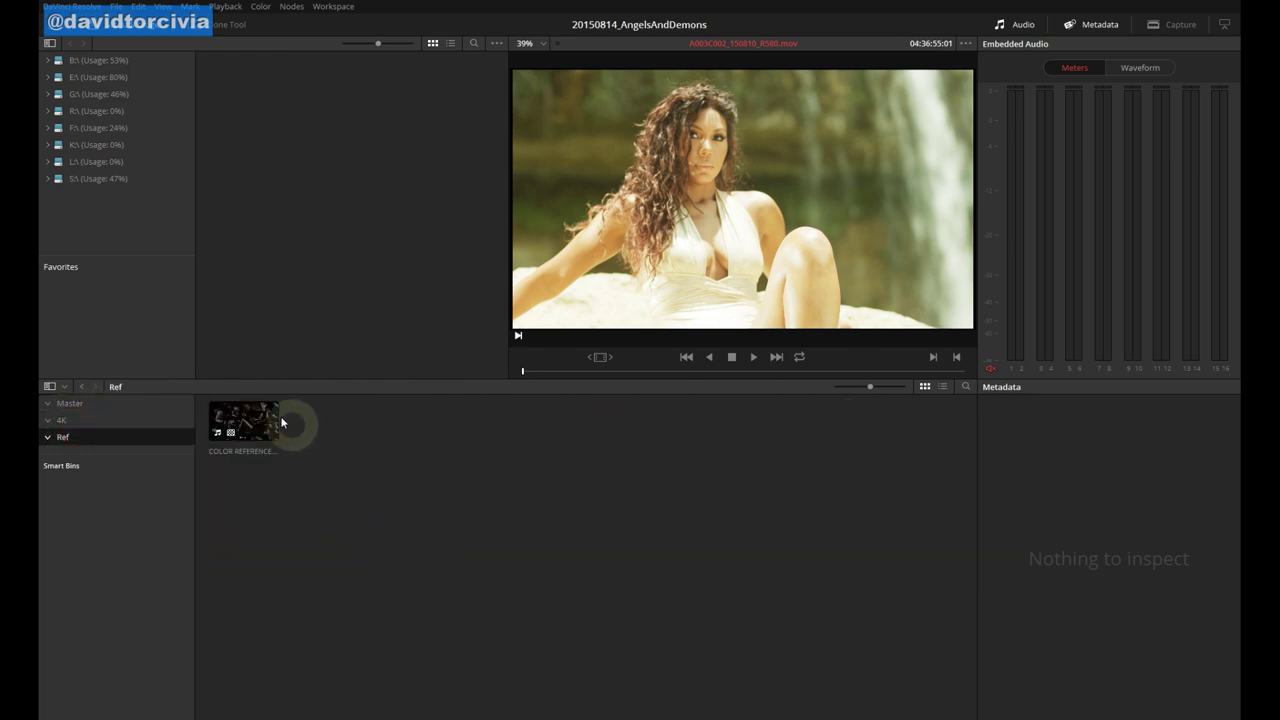
{"action": "left_click", "coordinate": [66, 420]}
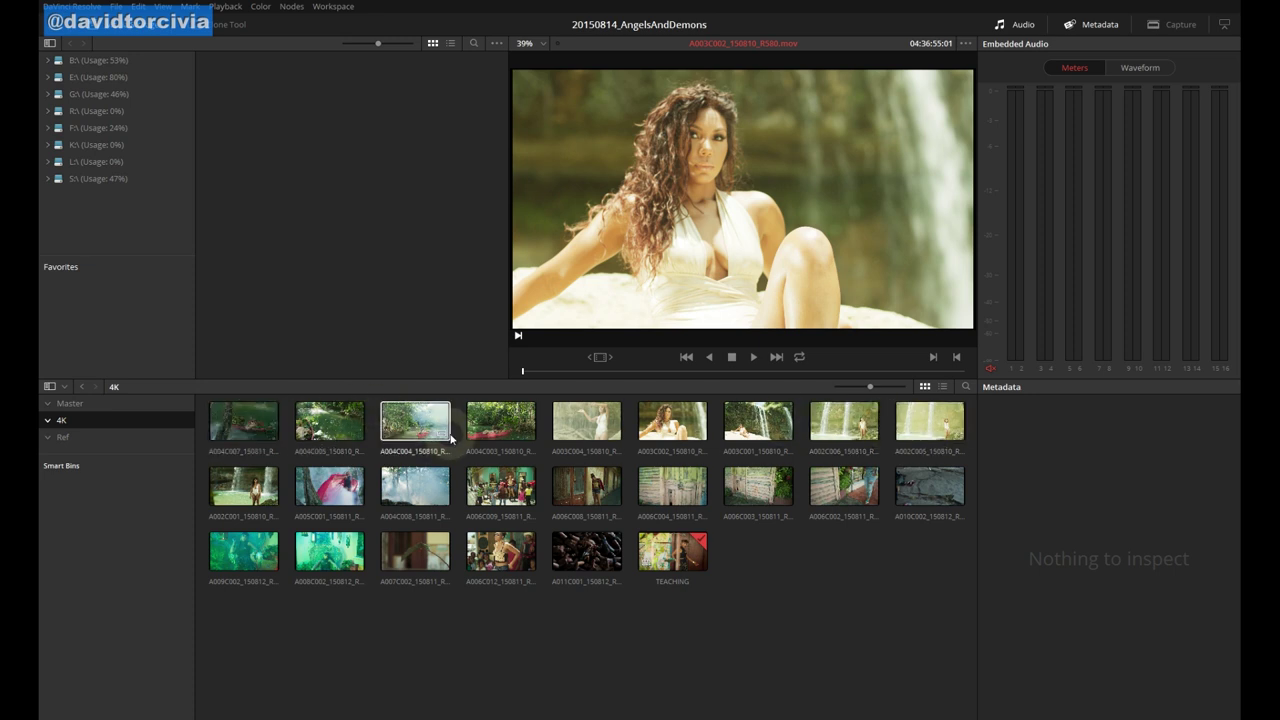
{"action": "left_click", "coordinate": [405, 423]}
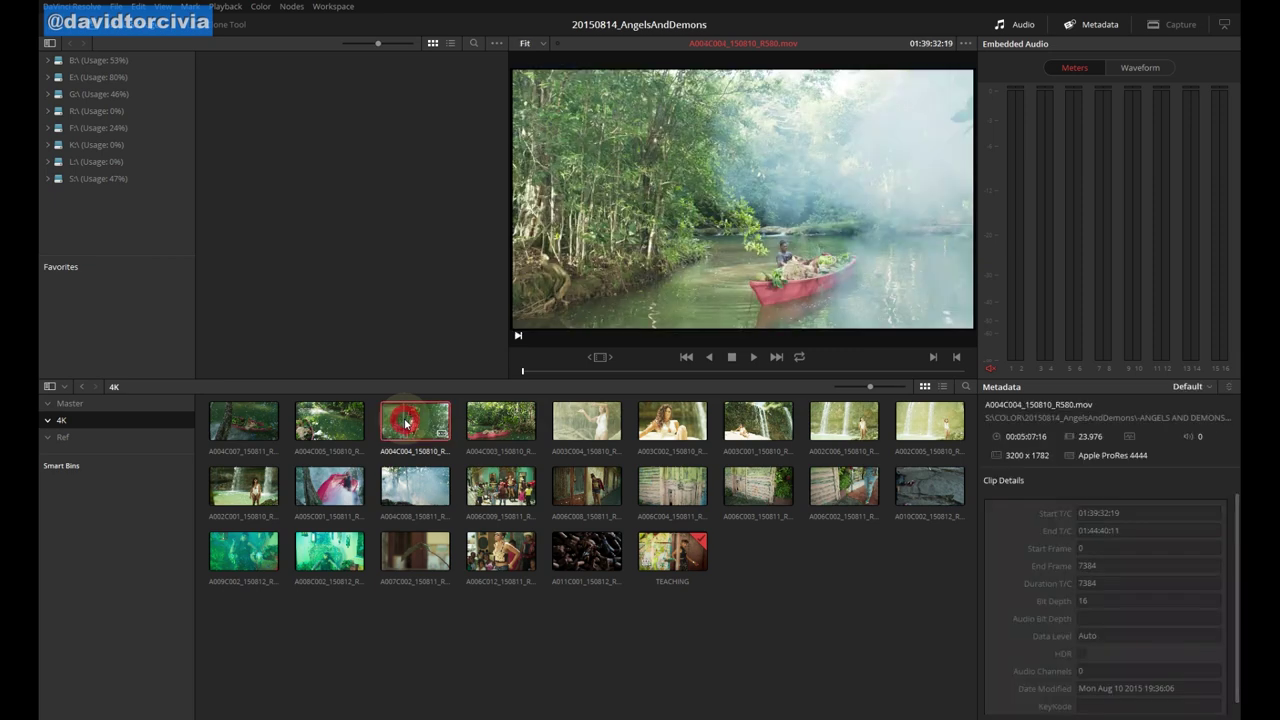
{"action": "right_click", "coordinate": [405, 424]}
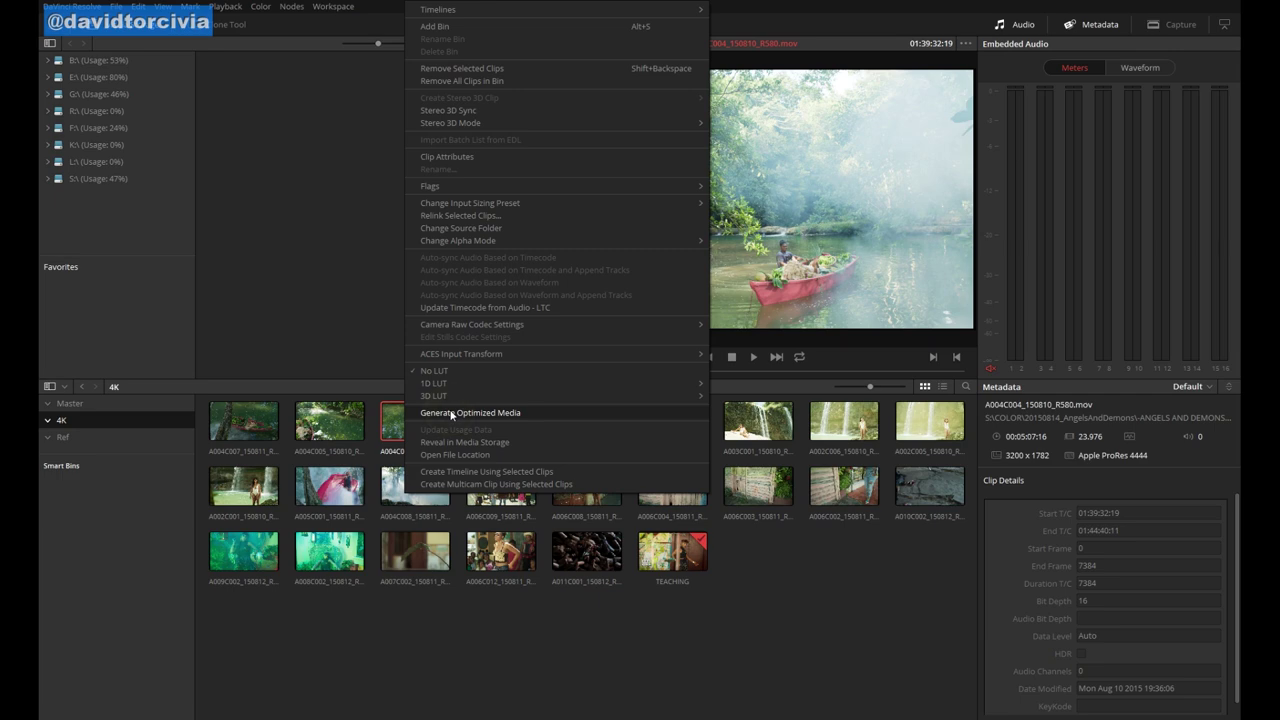
{"action": "left_click", "coordinate": [552, 633]}
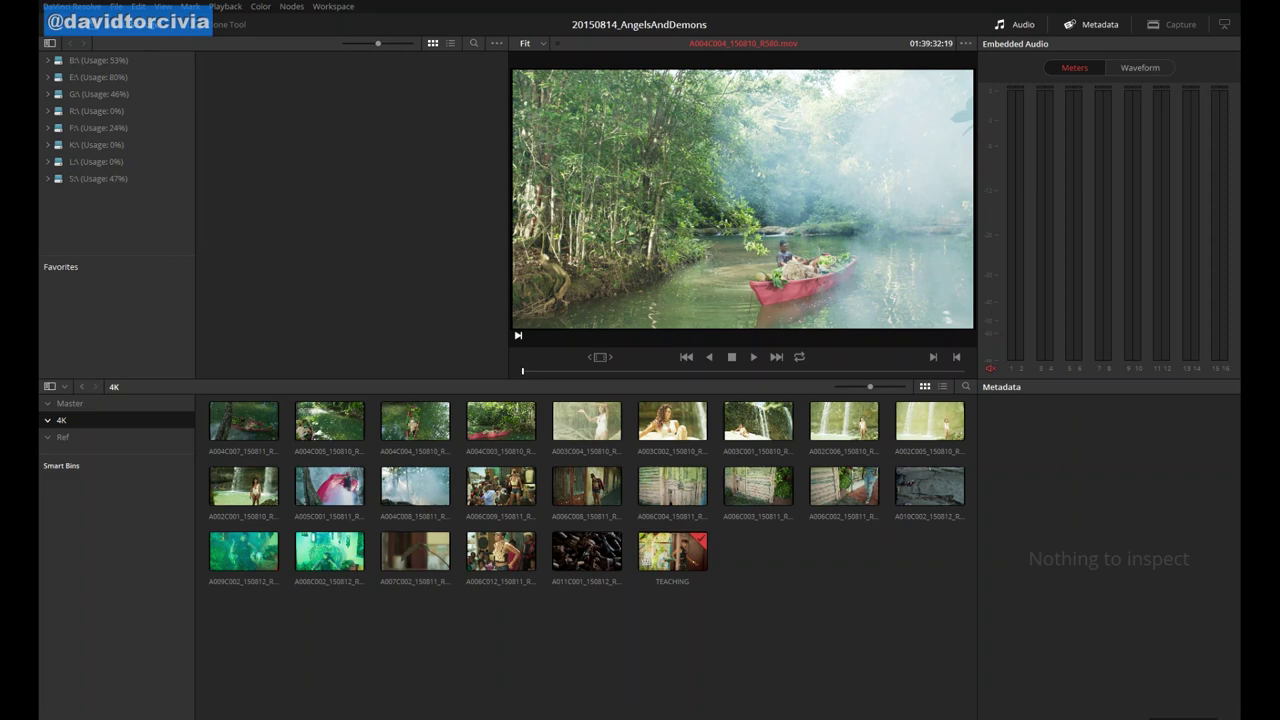
Step: Open Project Settings with Shift+9 and check the S:\Cache\CacheClip cache location, leaving it unchanged
{"action": "key", "text": "shift+9"}
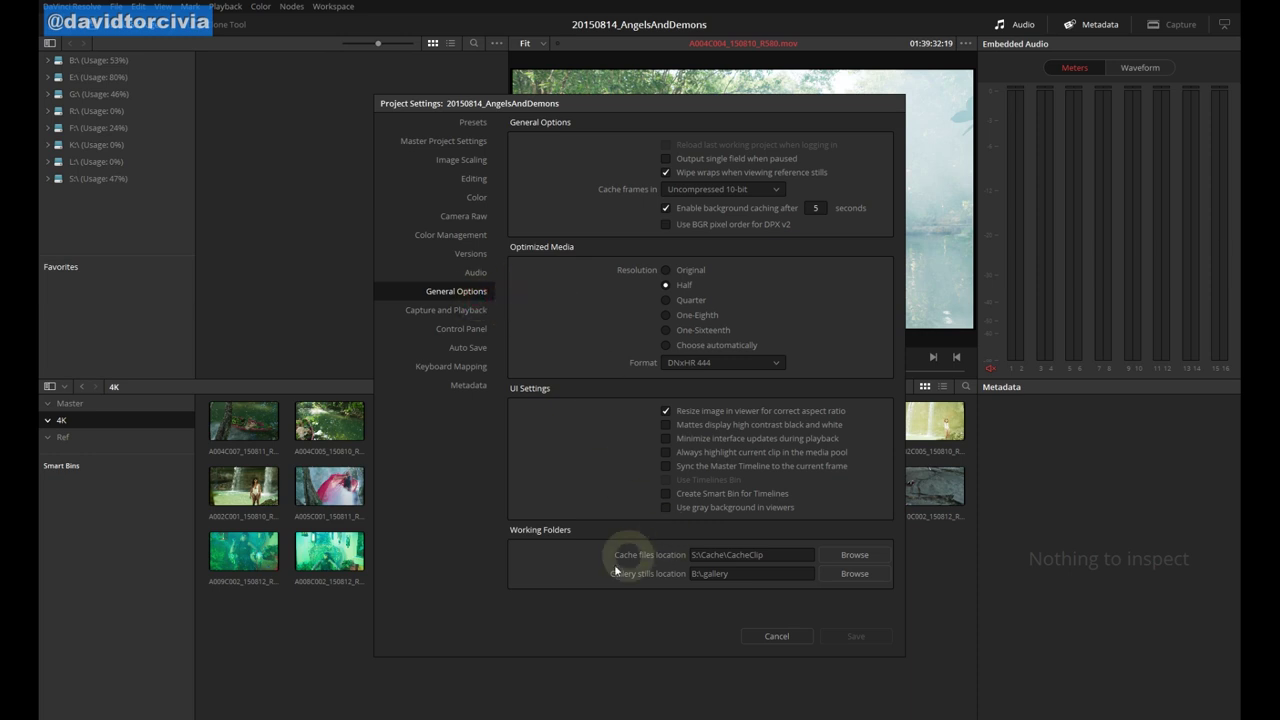
{"action": "left_click", "coordinate": [840, 556]}
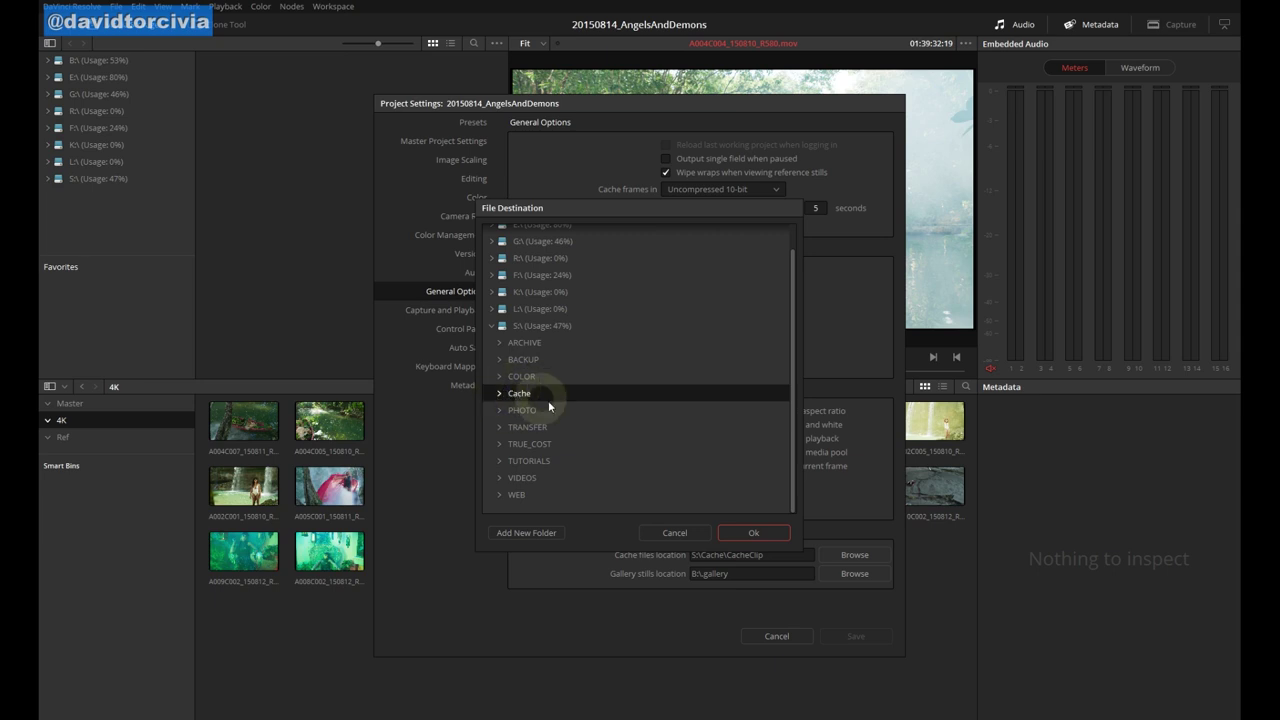
{"action": "left_click", "coordinate": [703, 533]}
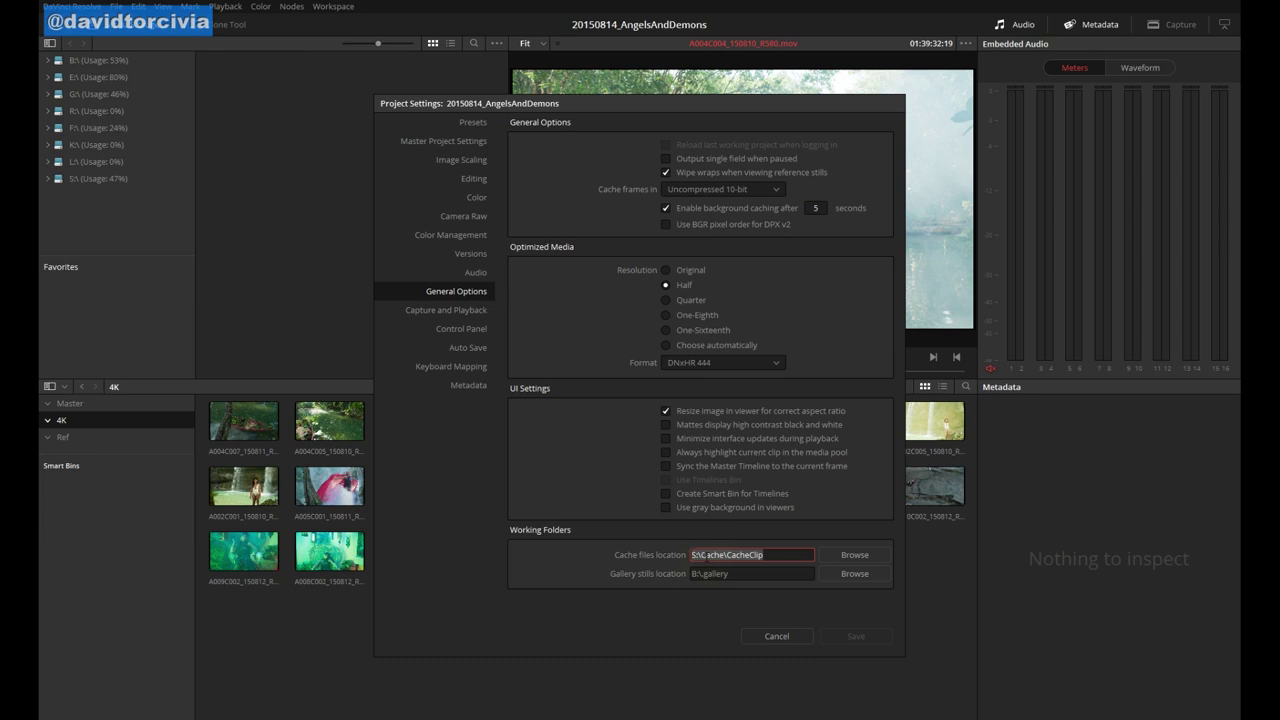
{"action": "left_click", "coordinate": [689, 556]}
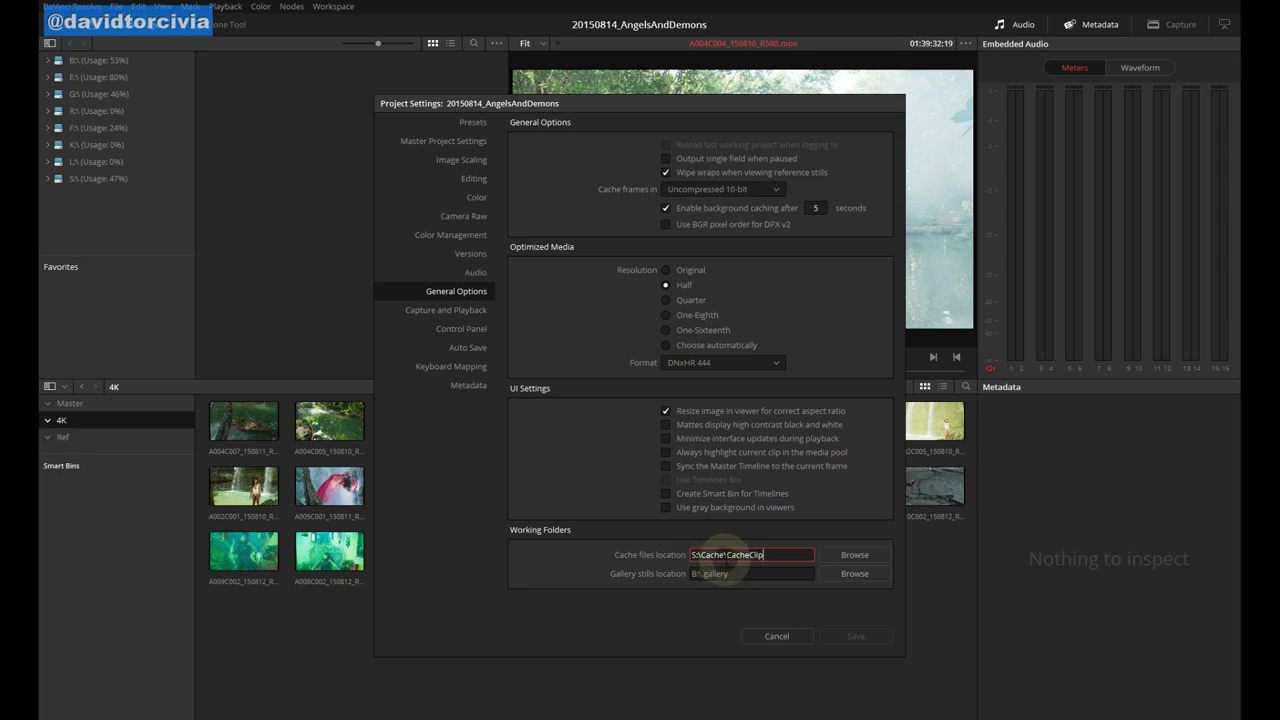
{"action": "left_click", "coordinate": [608, 572]}
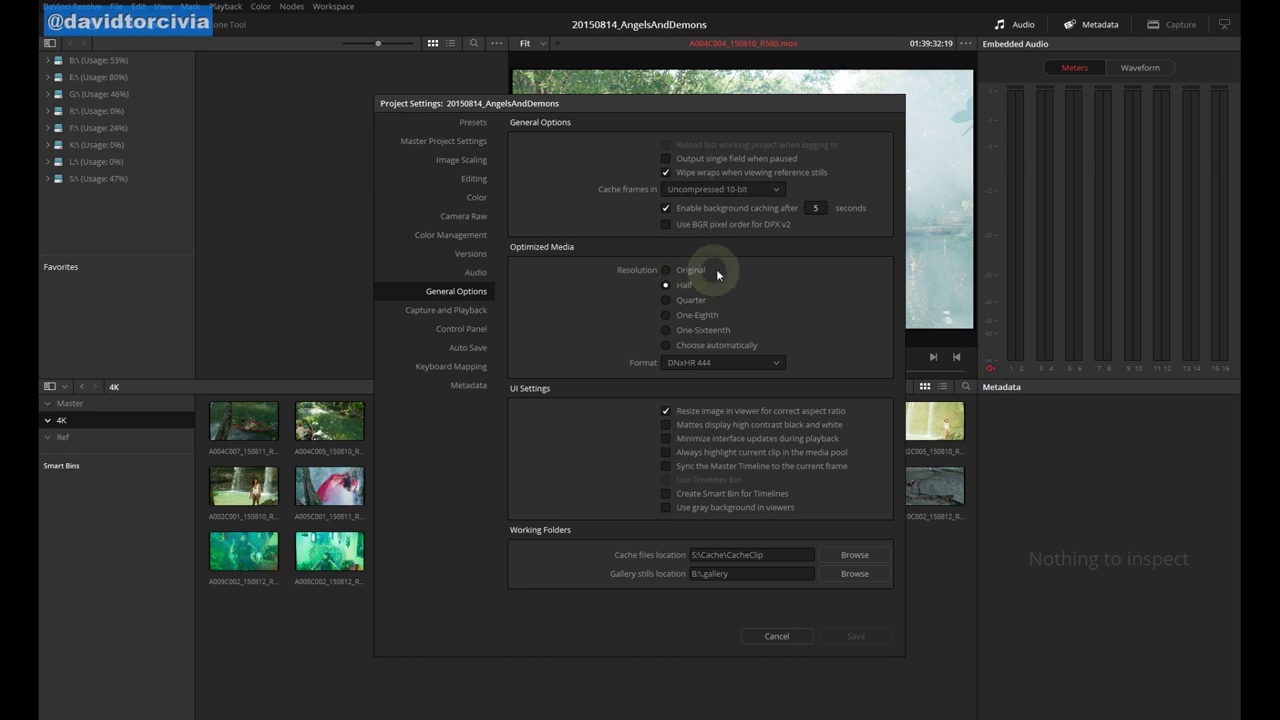
Step: Set optimized media resolution to Choose automatically and keep the format at DNxHR 444
{"action": "left_click", "coordinate": [665, 285]}
{"action": "left_click", "coordinate": [740, 367]}
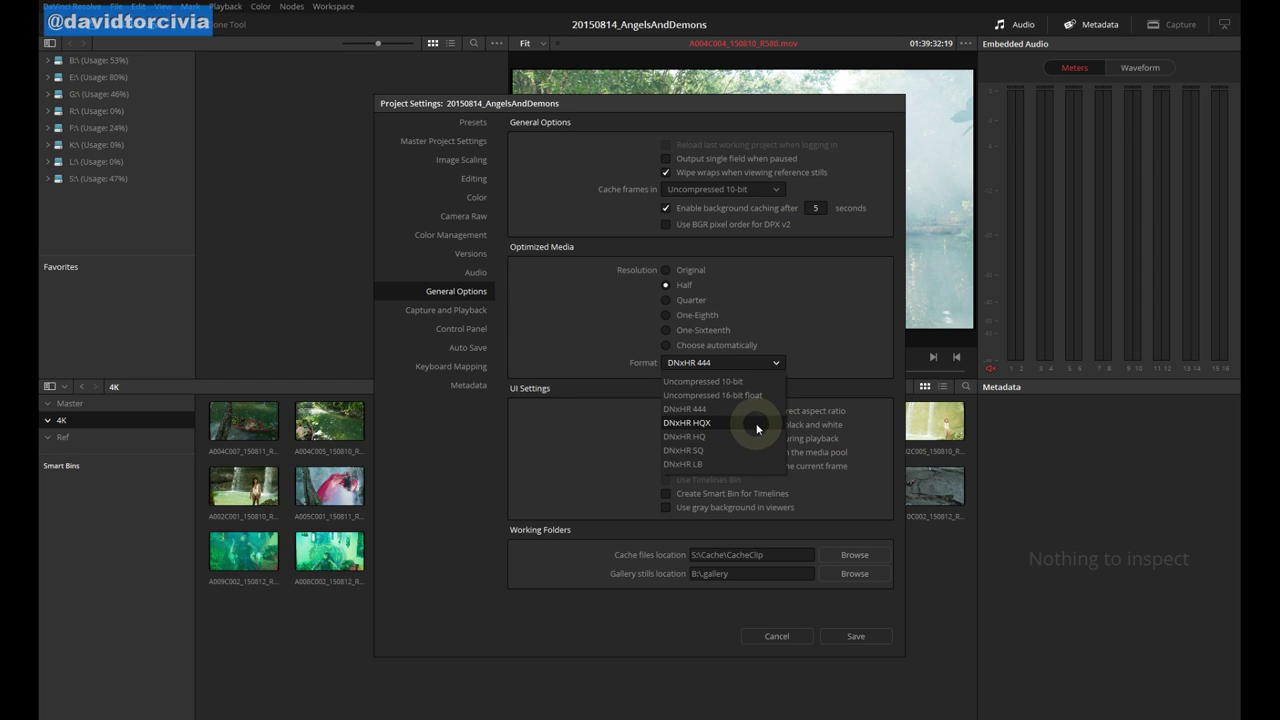
{"action": "left_click", "coordinate": [687, 287]}
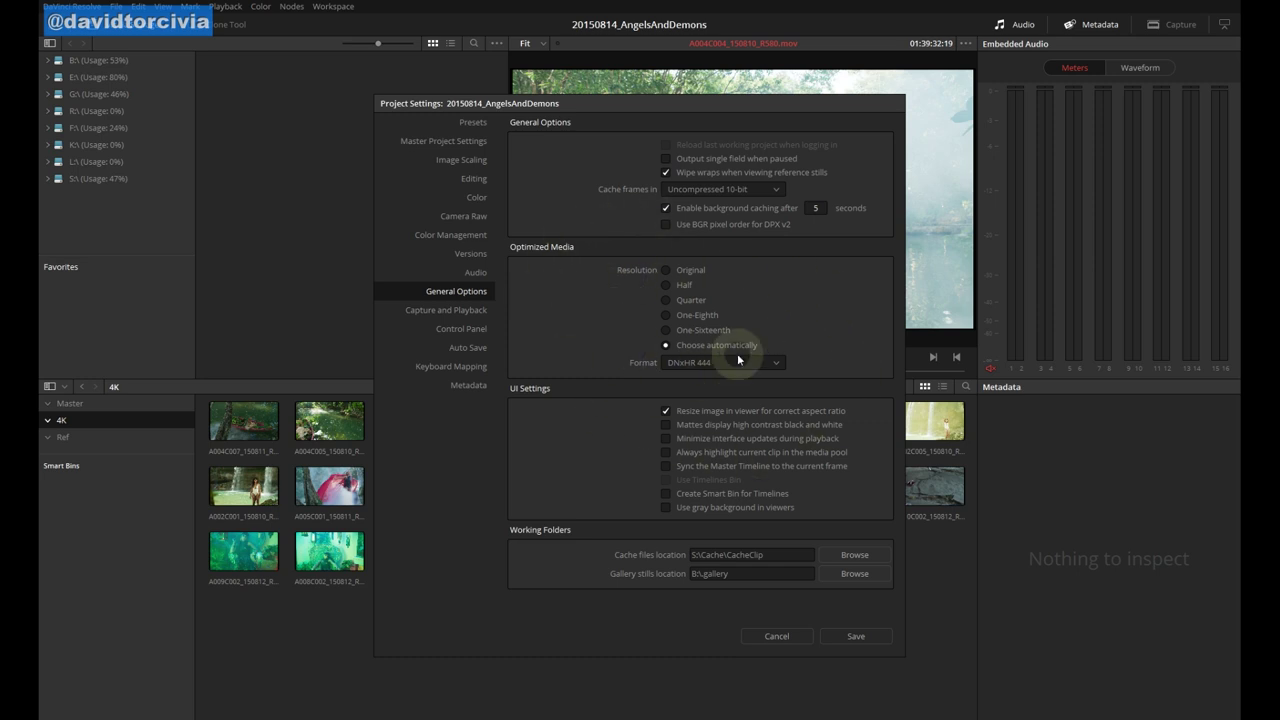
Step: Set optimized media to Half resolution in DNxHR 444 and save the project settings
{"action": "left_click", "coordinate": [688, 283]}
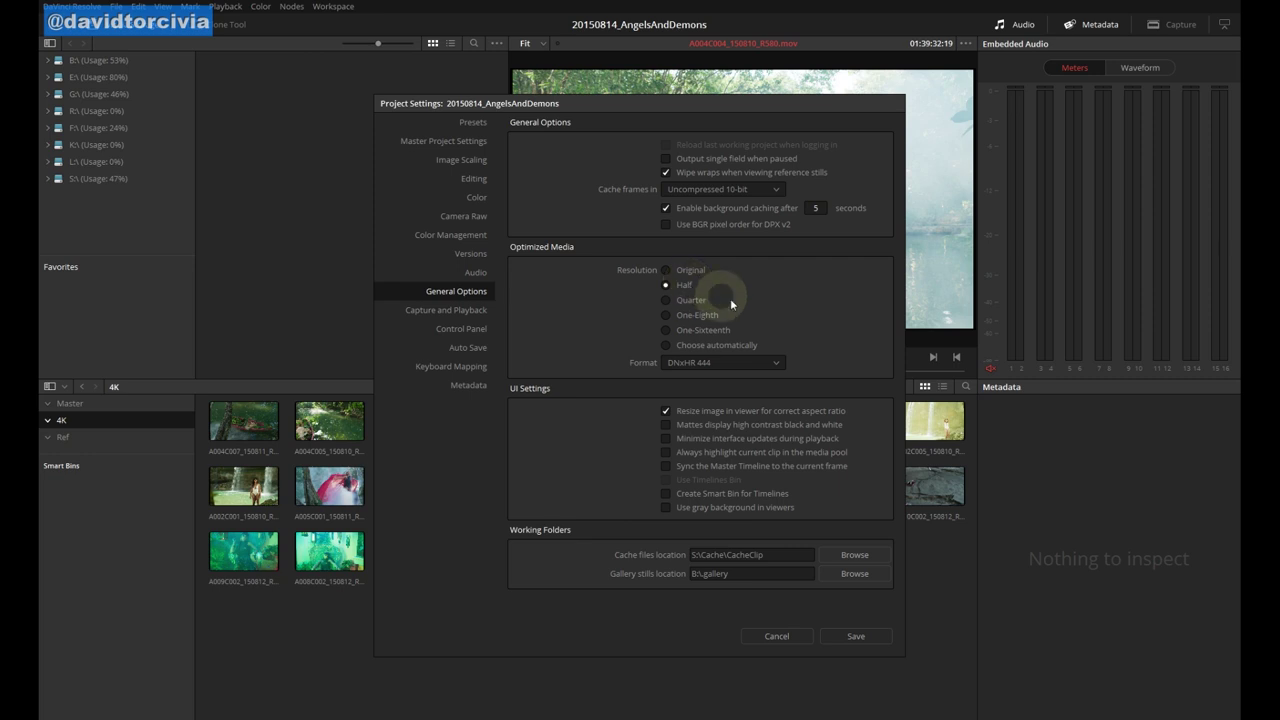
{"action": "left_click", "coordinate": [706, 366]}
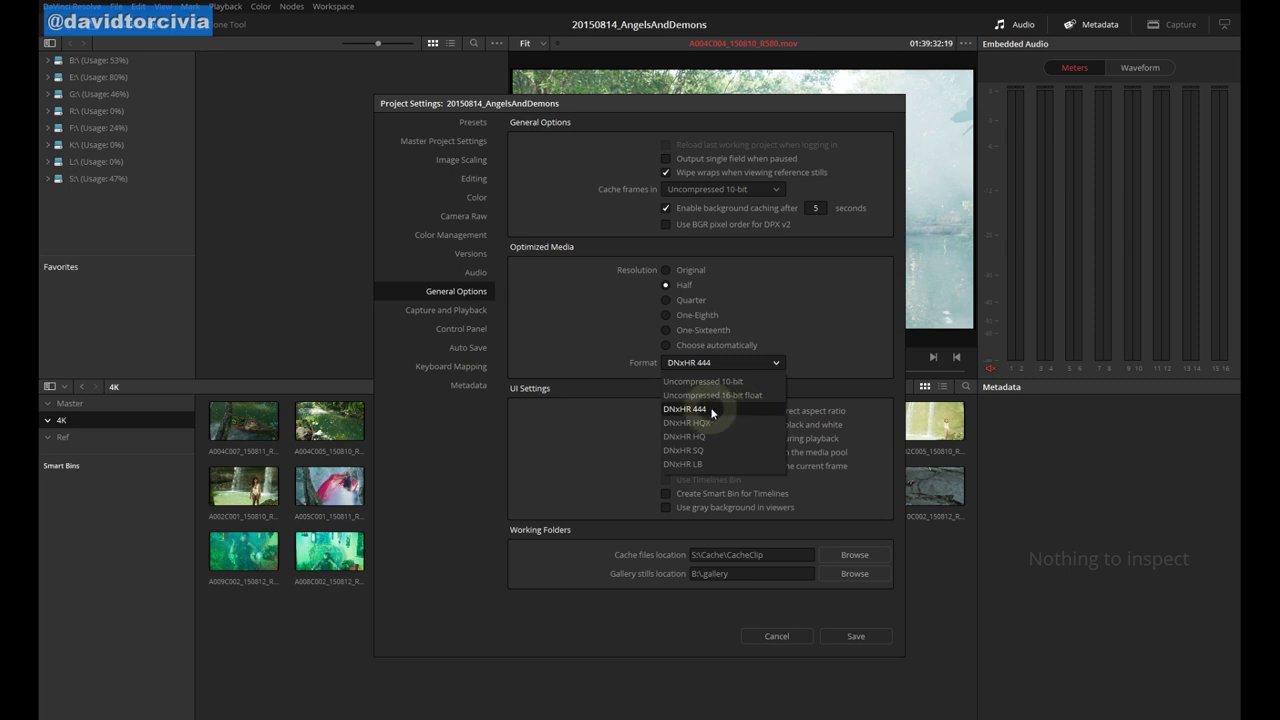
{"action": "left_click", "coordinate": [712, 410]}
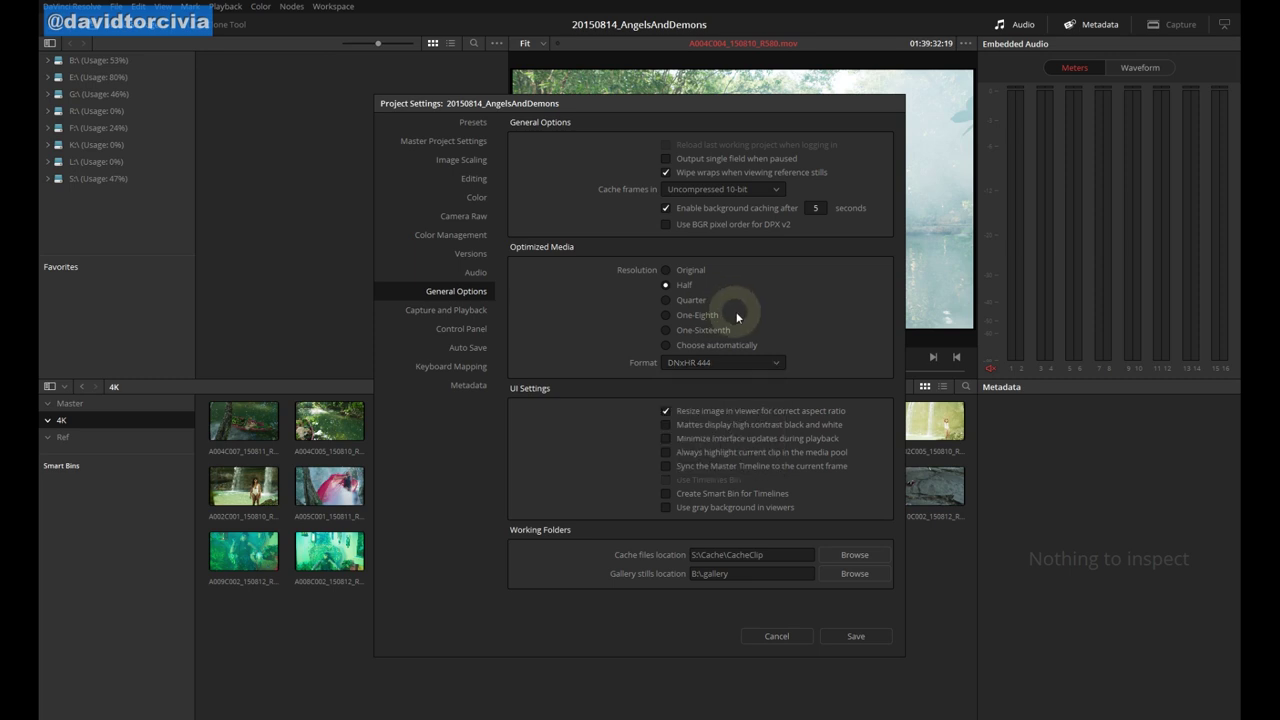
{"action": "left_click", "coordinate": [718, 362]}
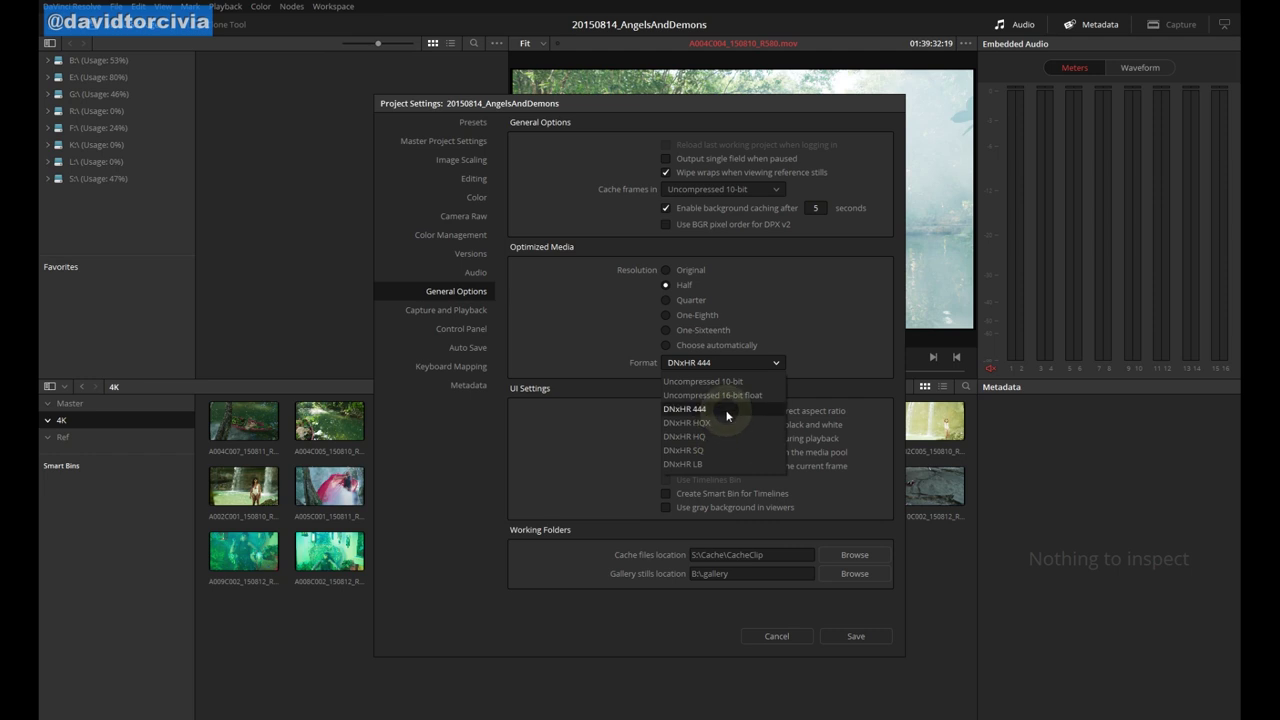
{"action": "left_click", "coordinate": [727, 412]}
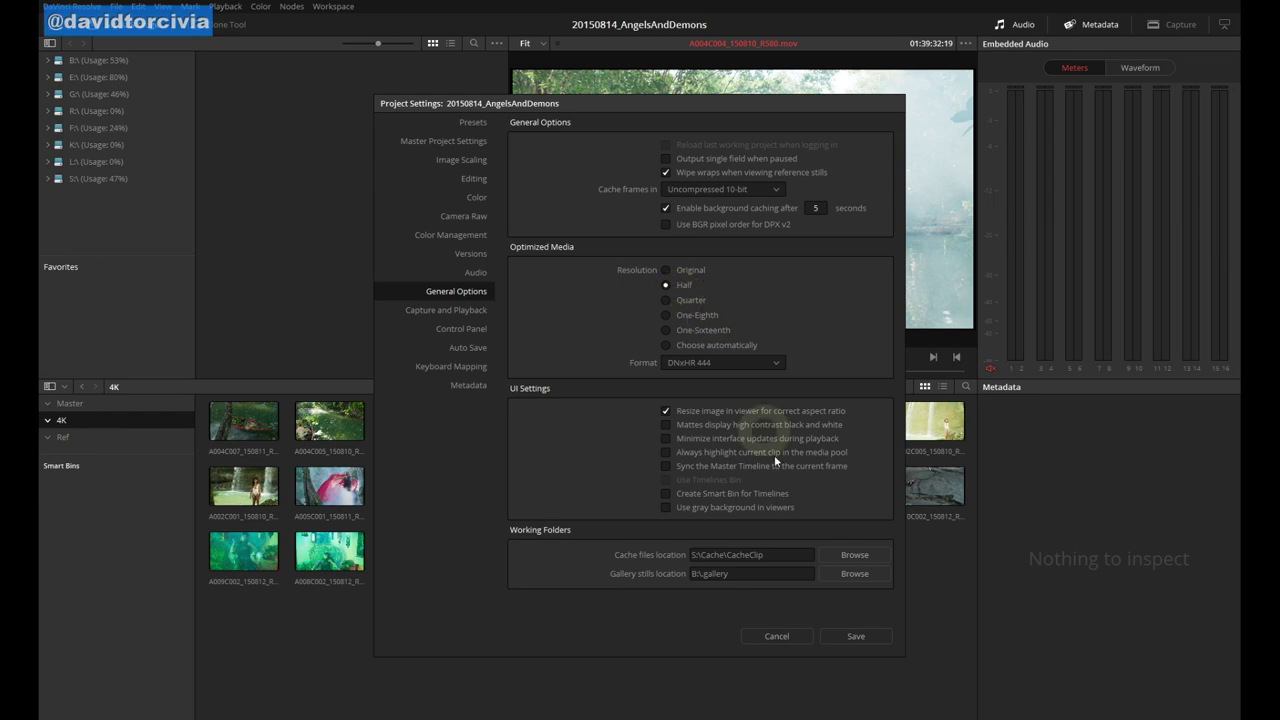
{"action": "left_click", "coordinate": [852, 640]}
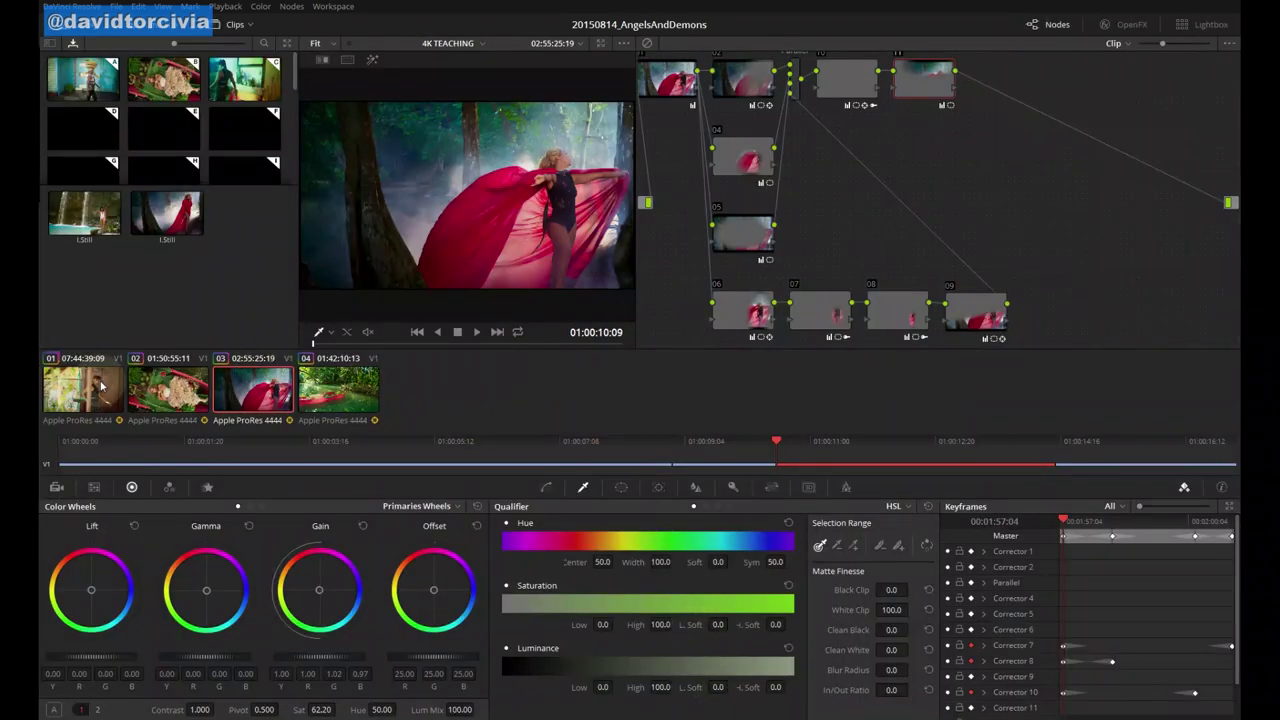
Step: Test playback of clips 01 and 02 on the Color page, then return to the Media page
{"action": "left_click", "coordinate": [100, 388]}
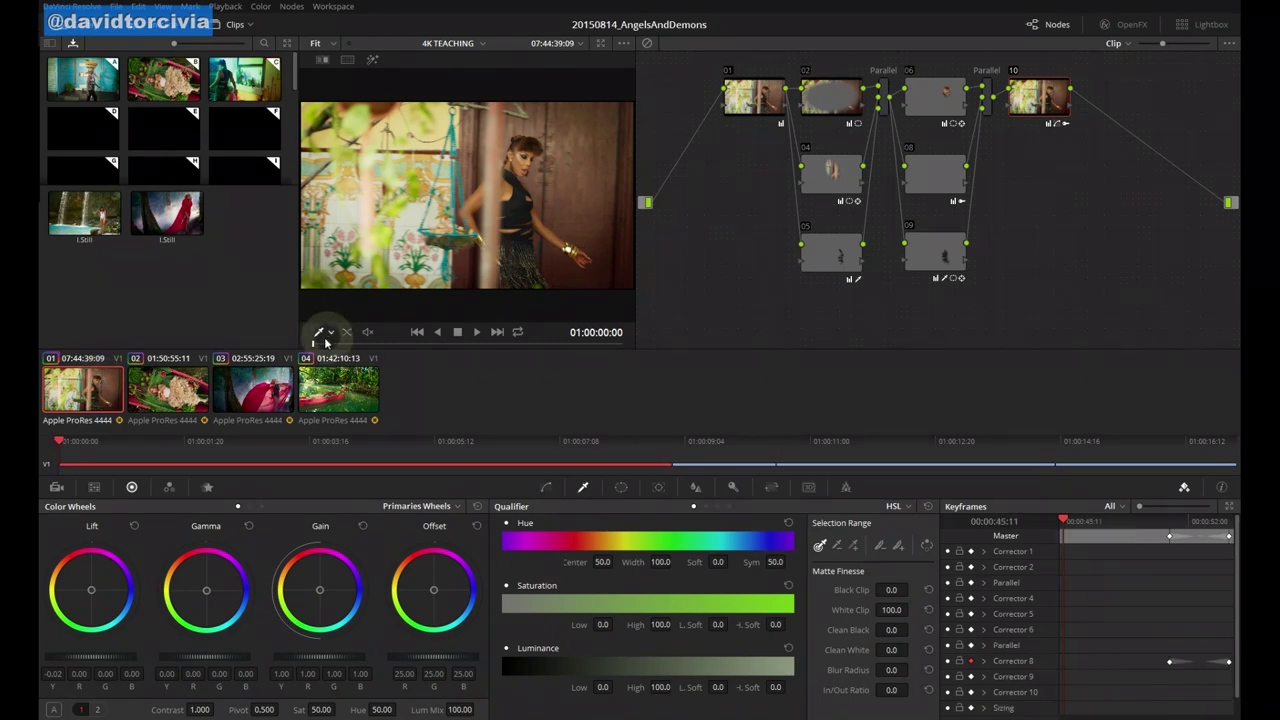
{"action": "key", "text": "space"}
{"action": "key", "text": "space"}
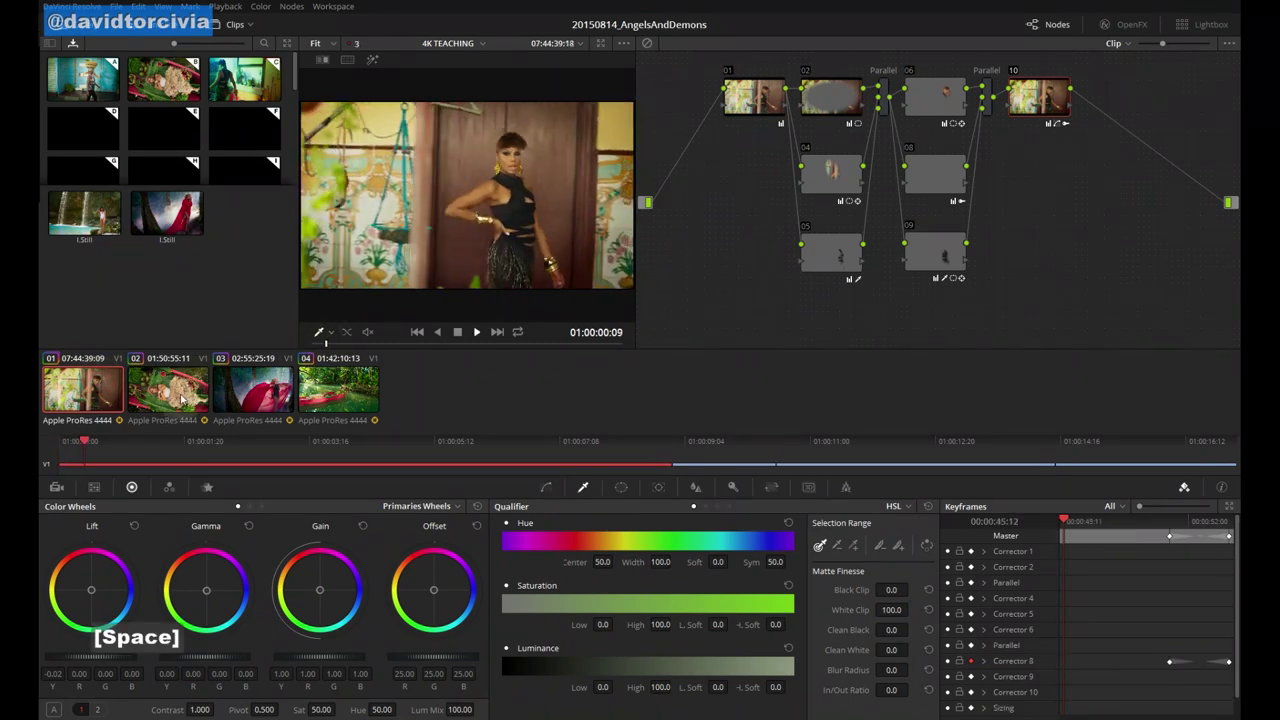
{"action": "left_click", "coordinate": [180, 395]}
{"action": "key", "text": "space"}
{"action": "left_click", "coordinate": [100, 390]}
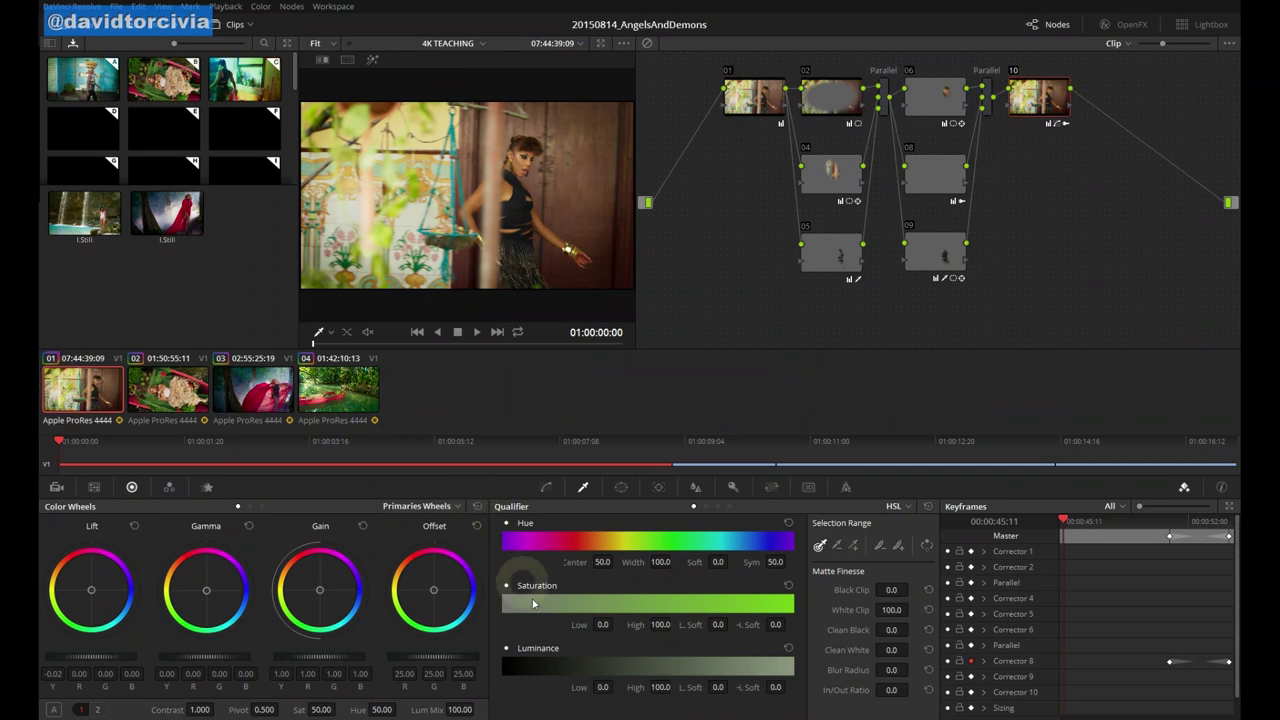
{"action": "left_click", "coordinate": [550, 714]}
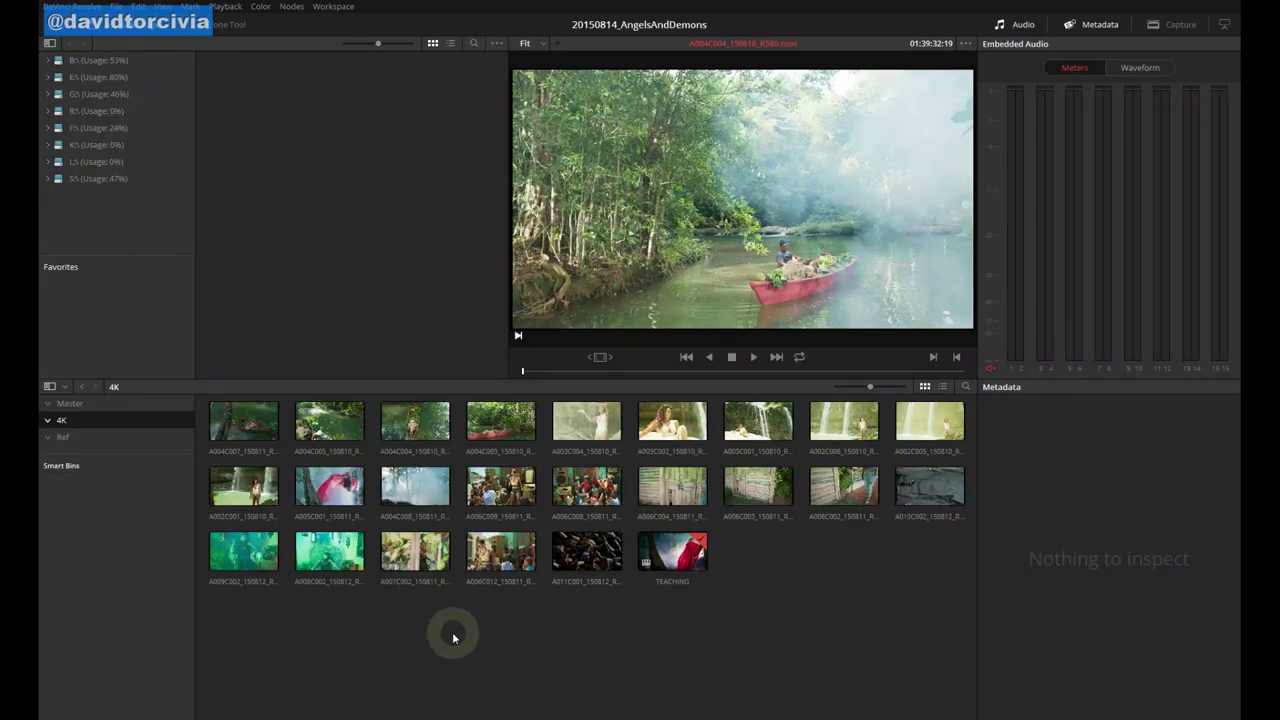
Step: Preview A007C002_150811_R580.mov in the 4K bin and generate optimized media for it
{"action": "left_click", "coordinate": [420, 556]}
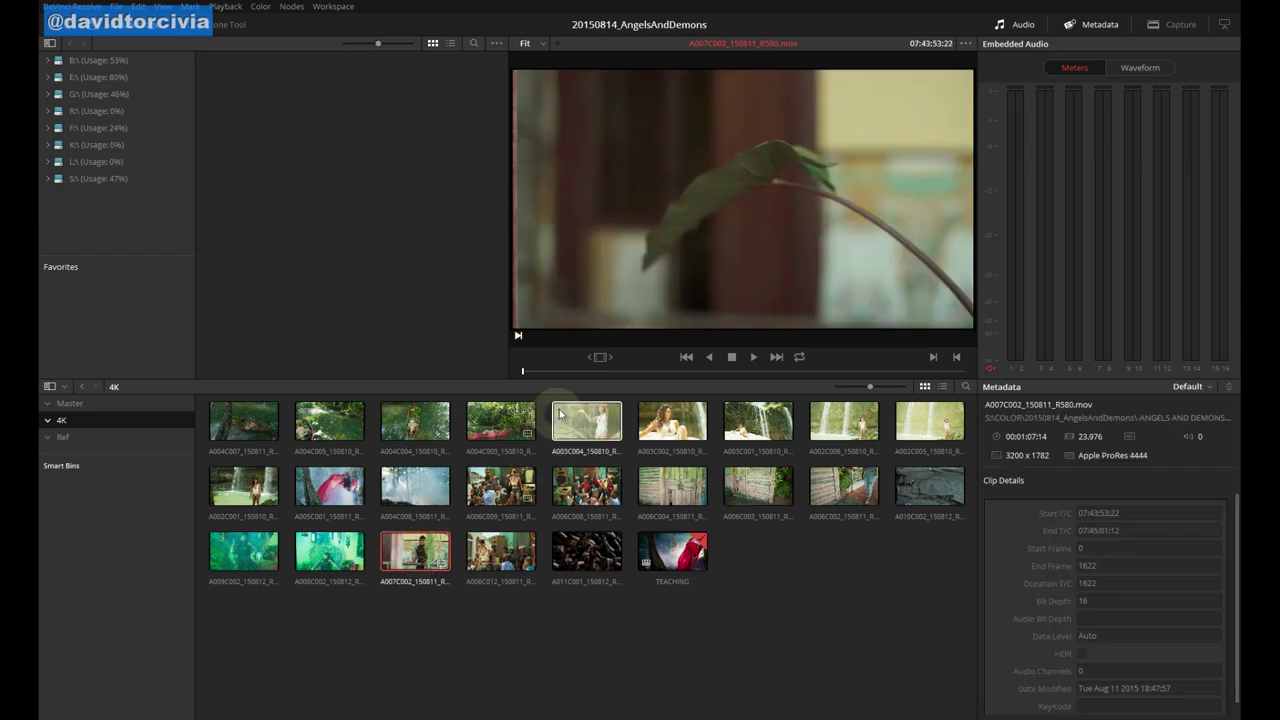
{"action": "left_click_drag", "start_coordinate": [598, 370], "coordinate": [840, 372]}
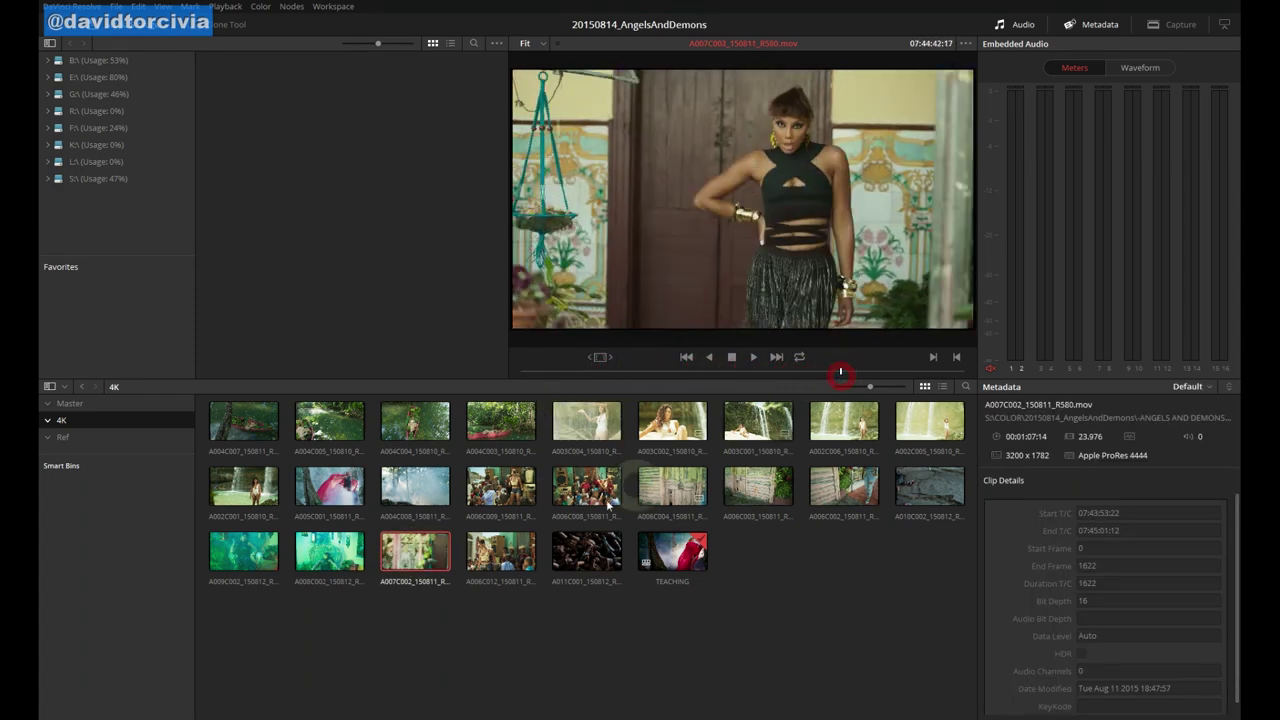
{"action": "right_click", "coordinate": [405, 549]}
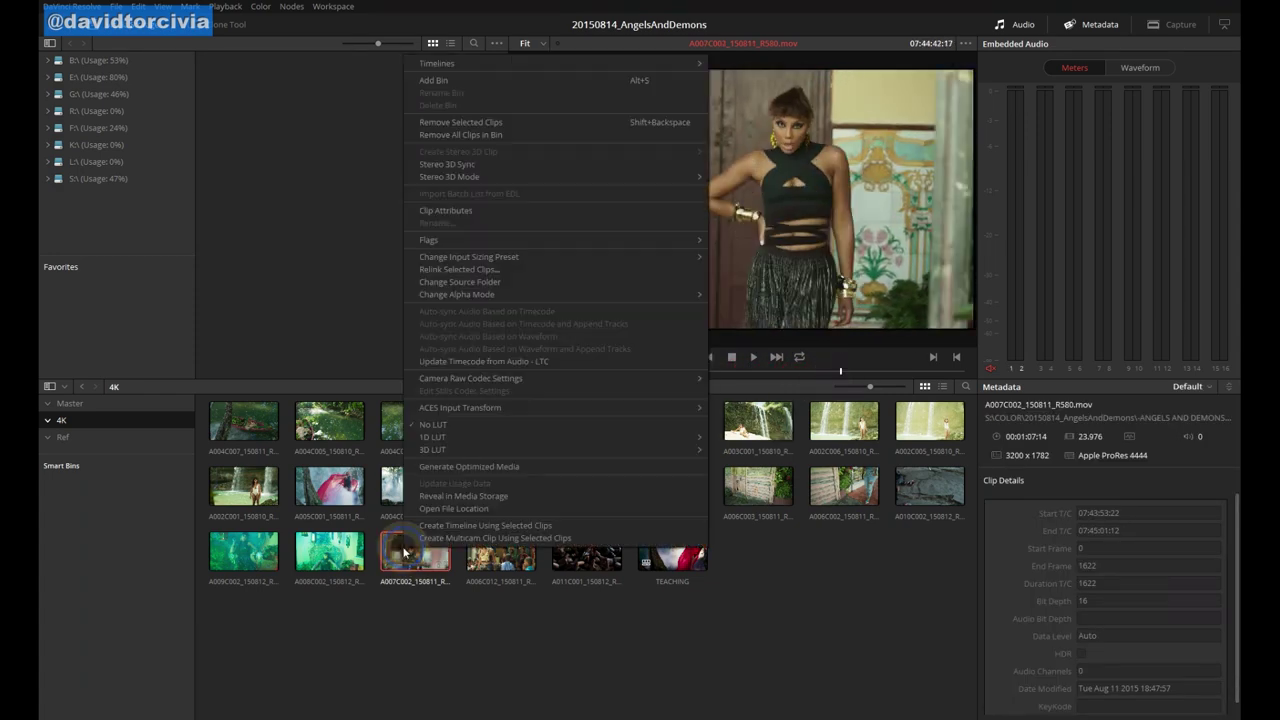
{"action": "left_click", "coordinate": [534, 470]}
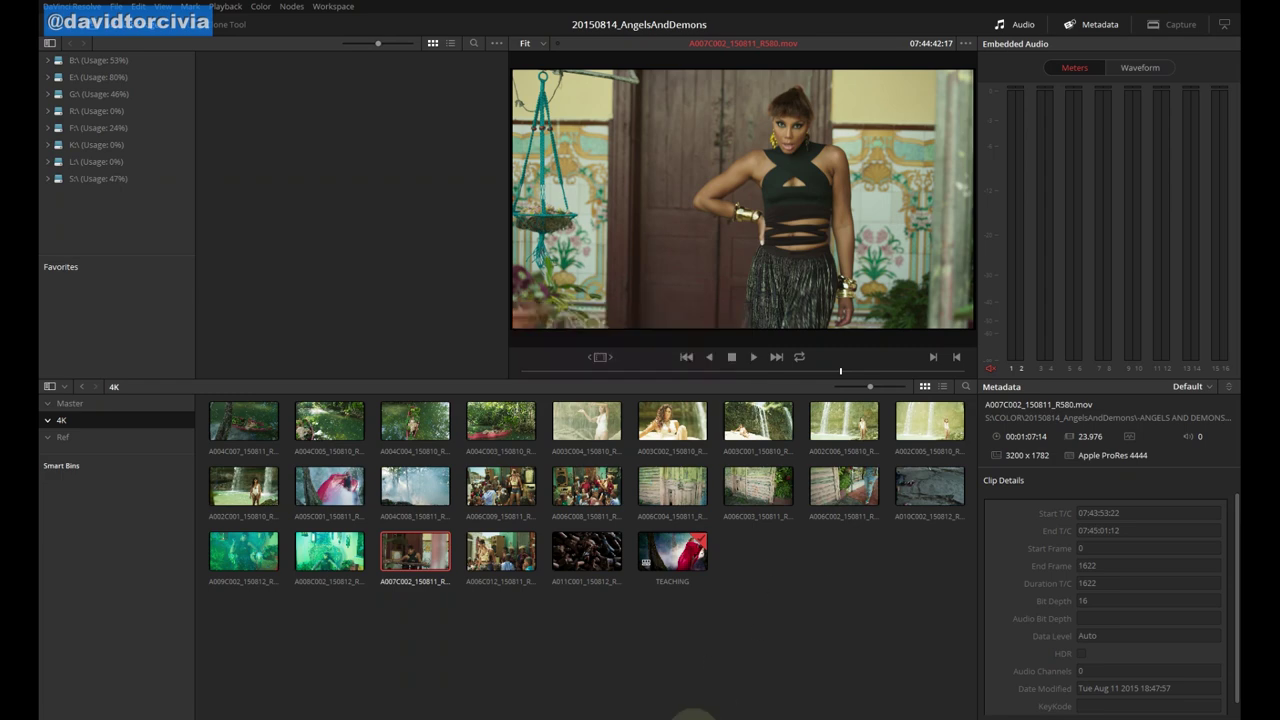
Step: Play clip 01 on the Color page, then turn off Use Optimized Media If Available and replay
{"action": "left_click", "coordinate": [693, 716]}
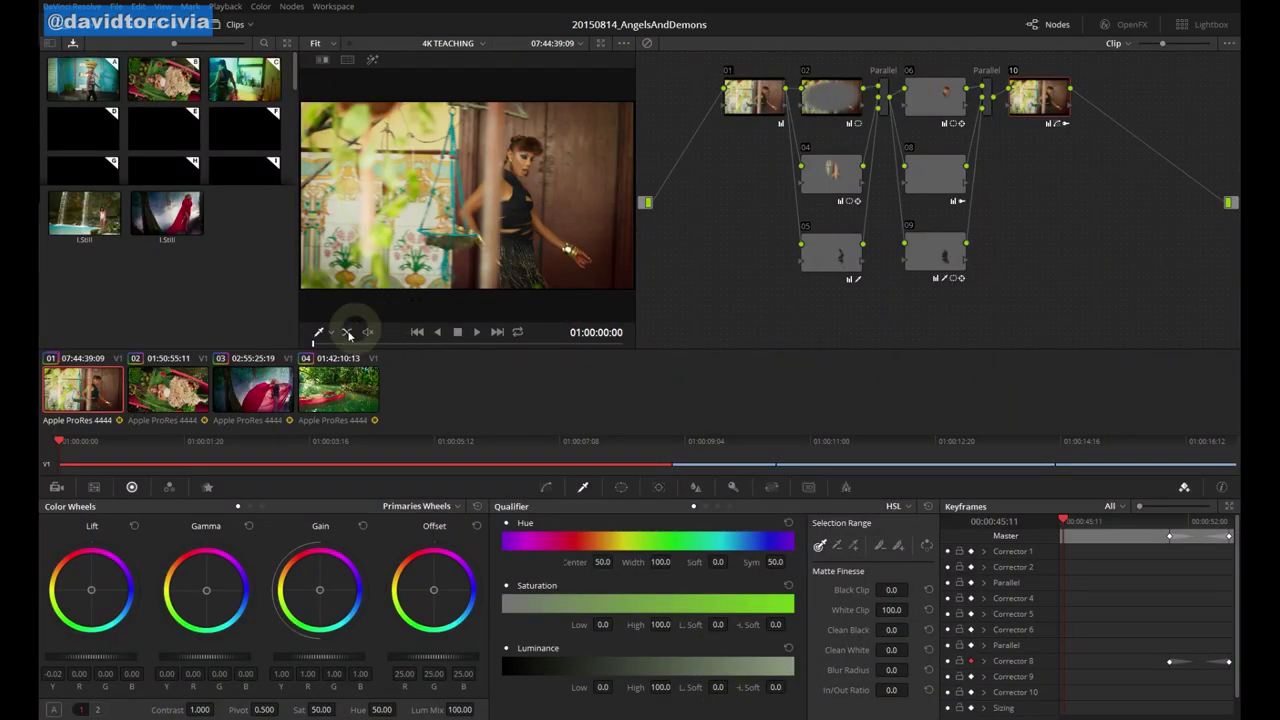
{"action": "key", "text": "space"}
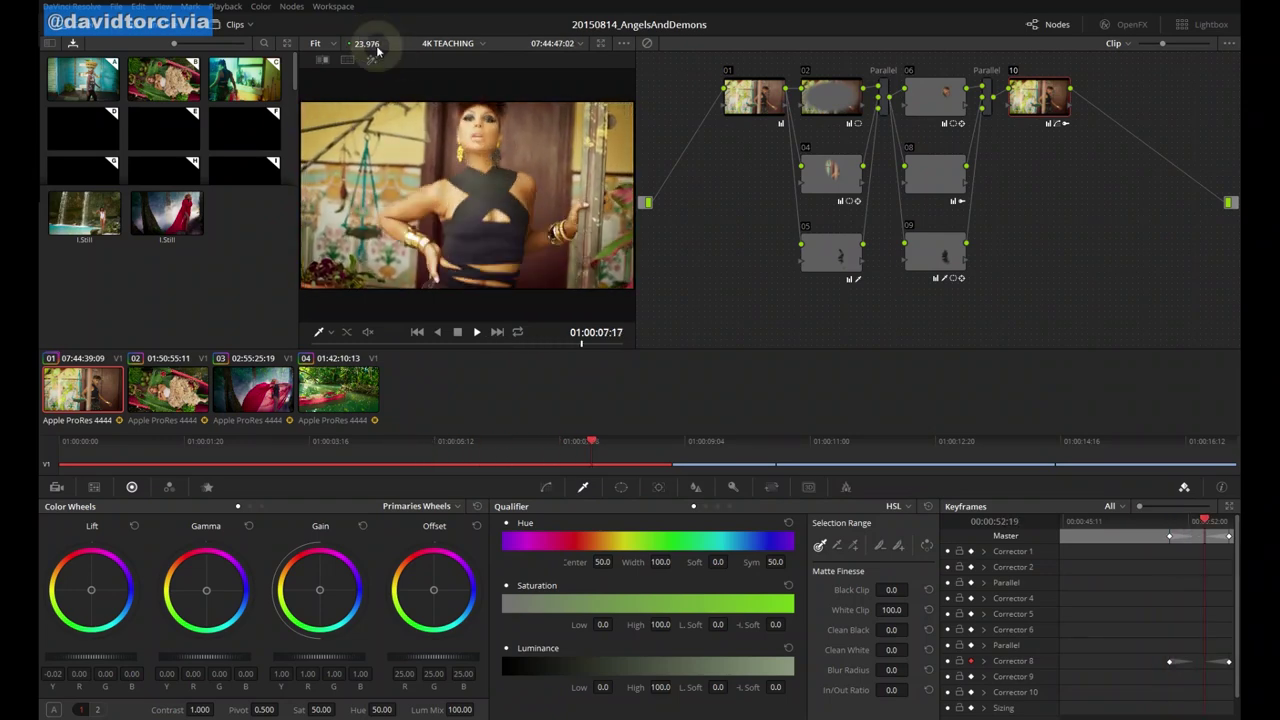
{"action": "left_click", "coordinate": [113, 387]}
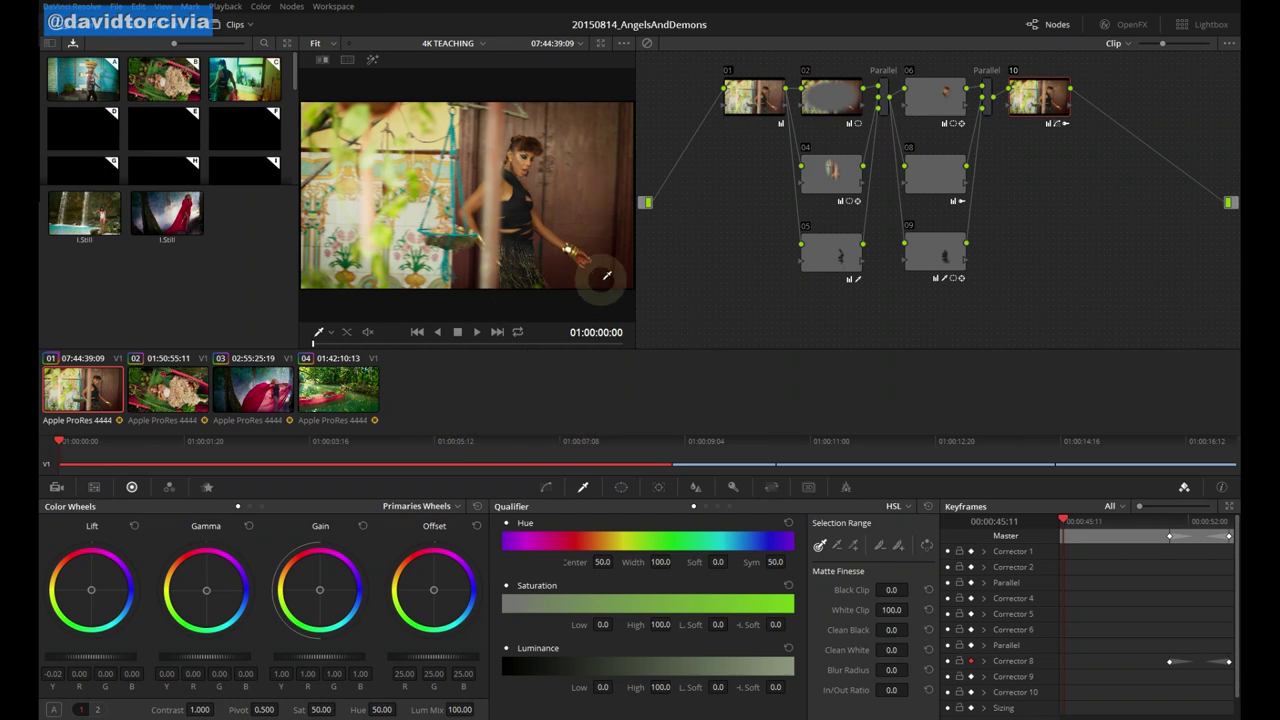
{"action": "left_click", "coordinate": [226, 6]}
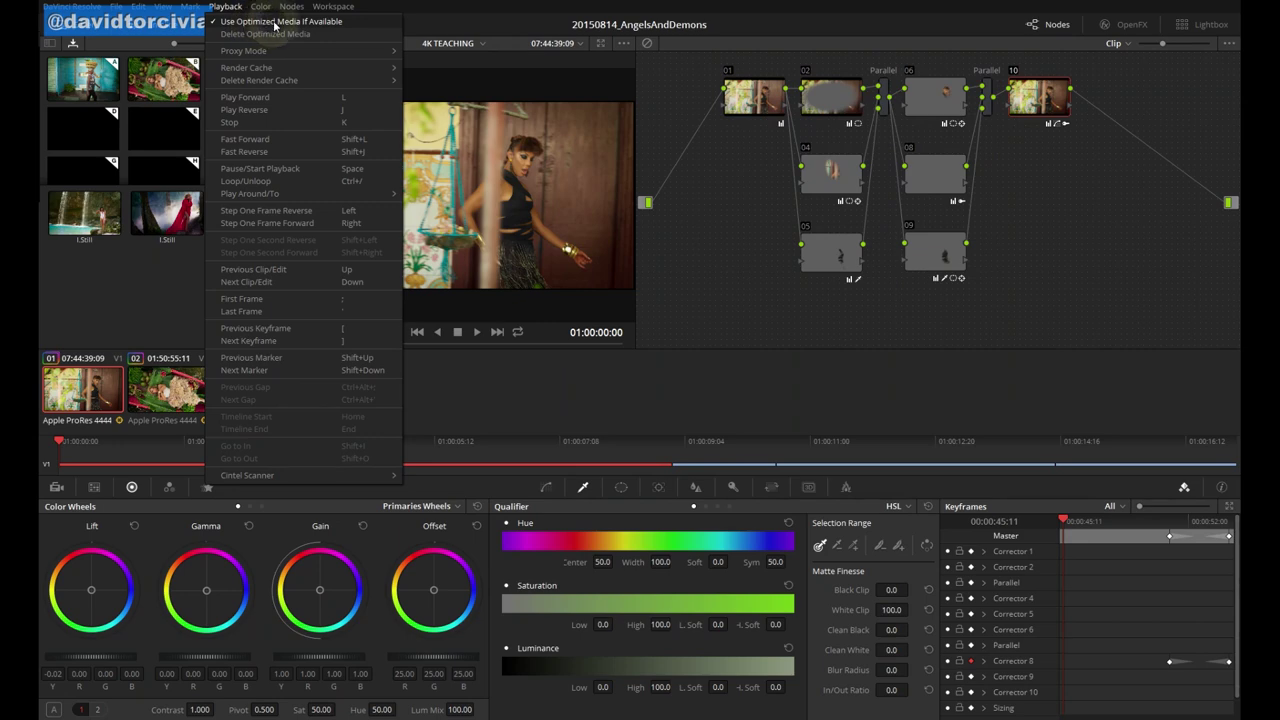
{"action": "left_click", "coordinate": [288, 22]}
{"action": "left_click", "coordinate": [538, 415]}
{"action": "key", "text": "space"}
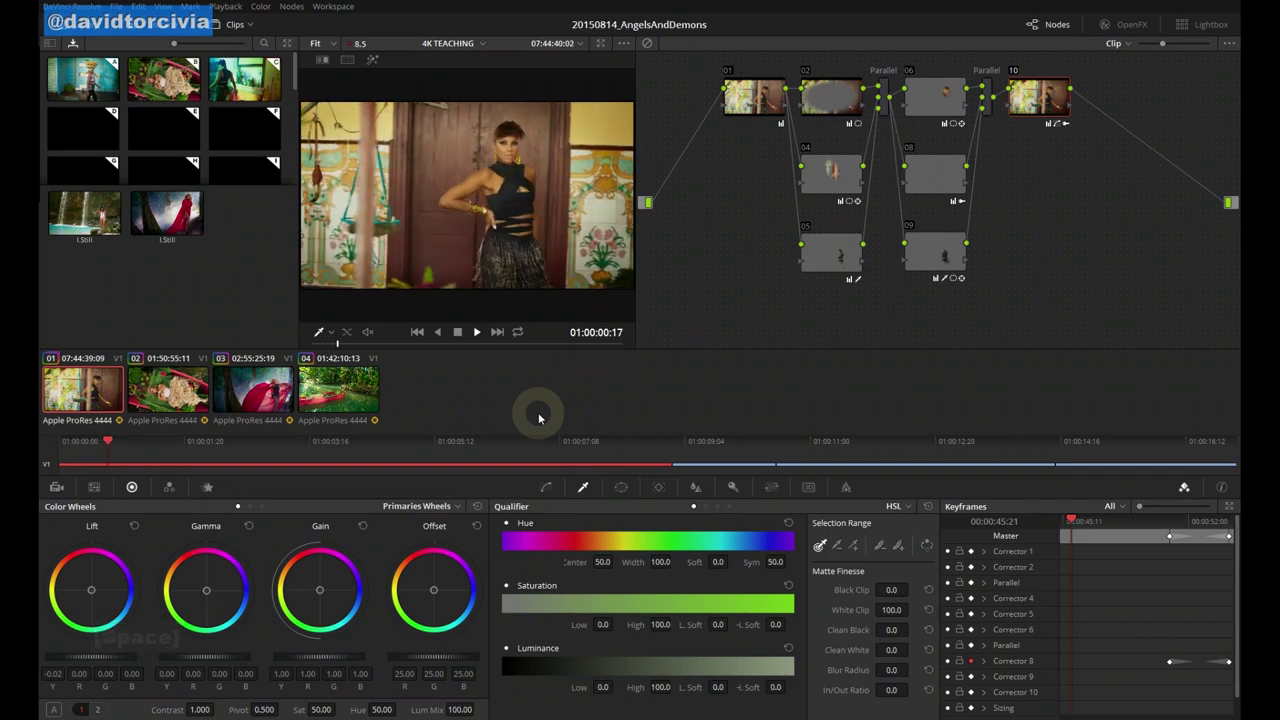
{"action": "key", "text": "space"}
Step: Re-enable Use Optimized Media If Available and recheck playback on clips 01 and 02
{"action": "left_click", "coordinate": [225, 6]}
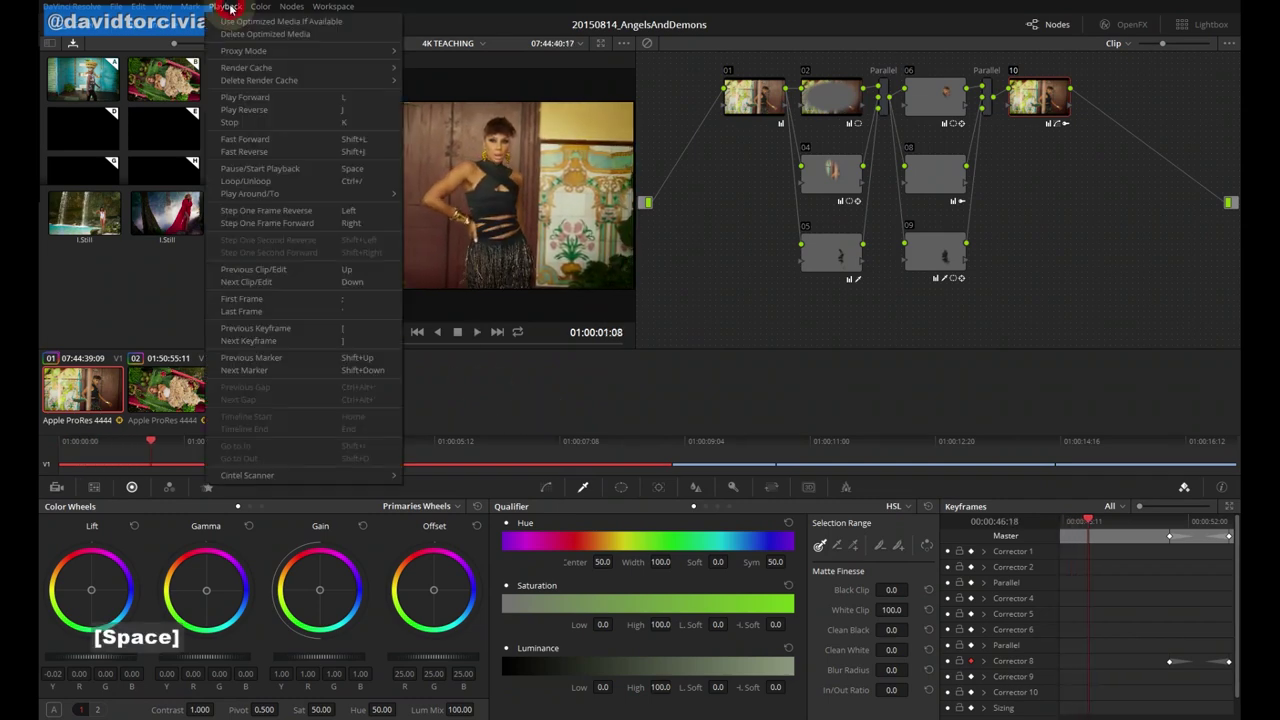
{"action": "left_click", "coordinate": [236, 22]}
{"action": "left_click", "coordinate": [146, 397]}
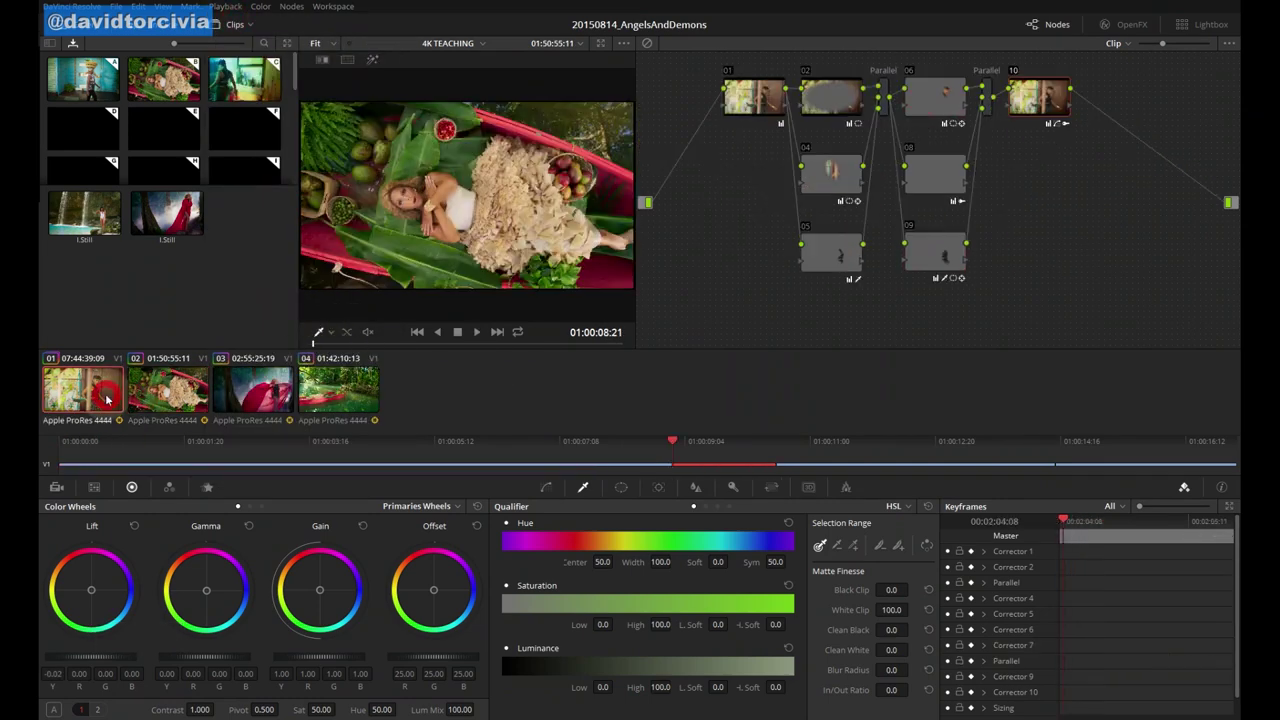
{"action": "left_click", "coordinate": [107, 398]}
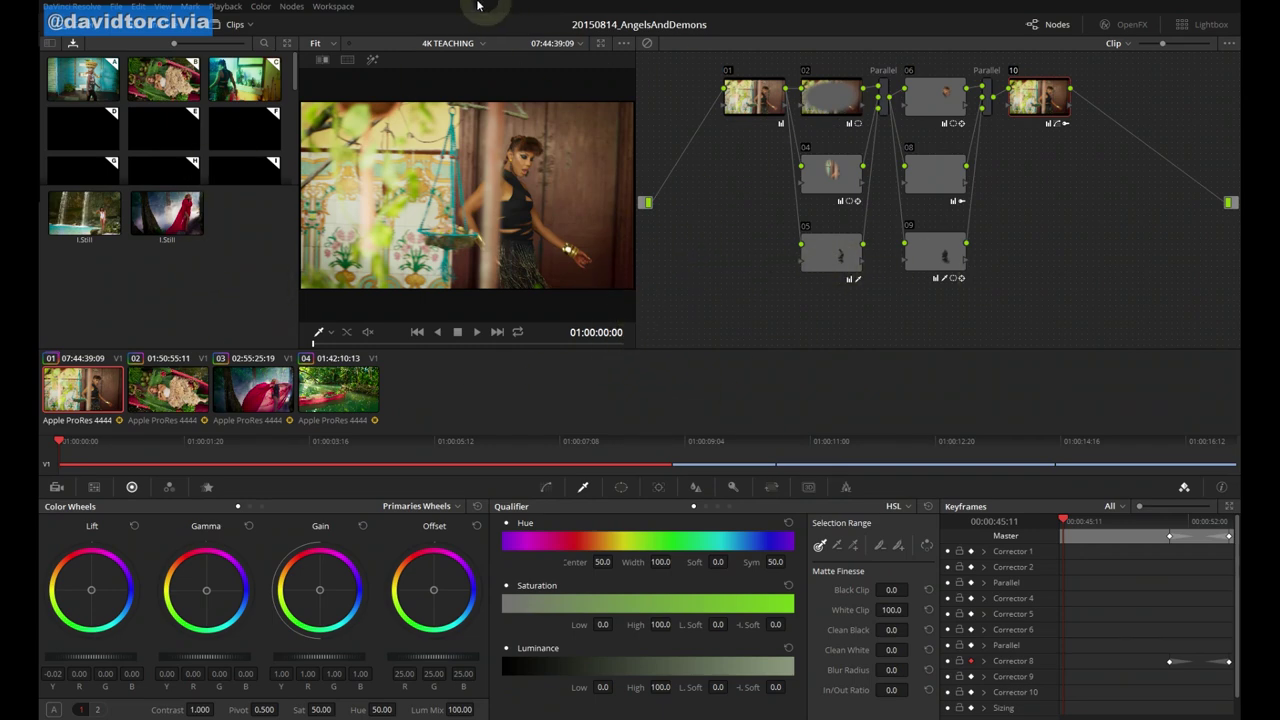
{"action": "left_click", "coordinate": [226, 7]}
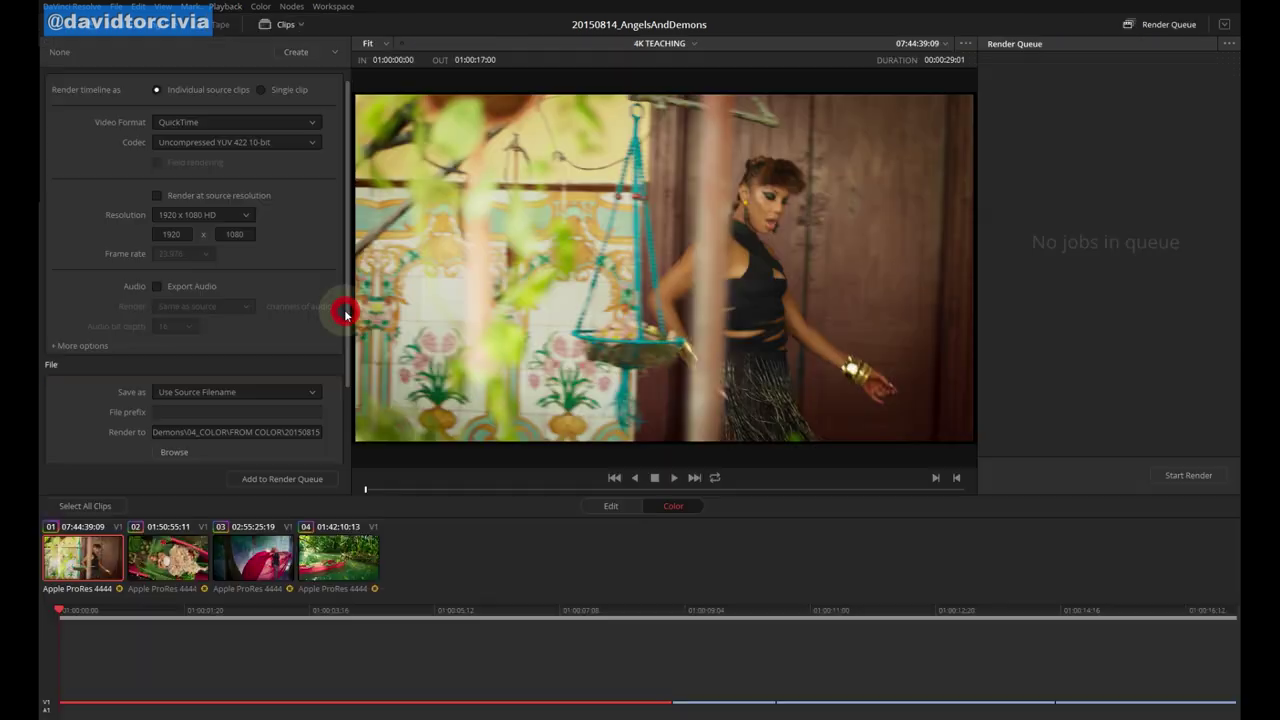
{"action": "left_click_drag", "start_coordinate": [346, 309], "coordinate": [350, 423]}
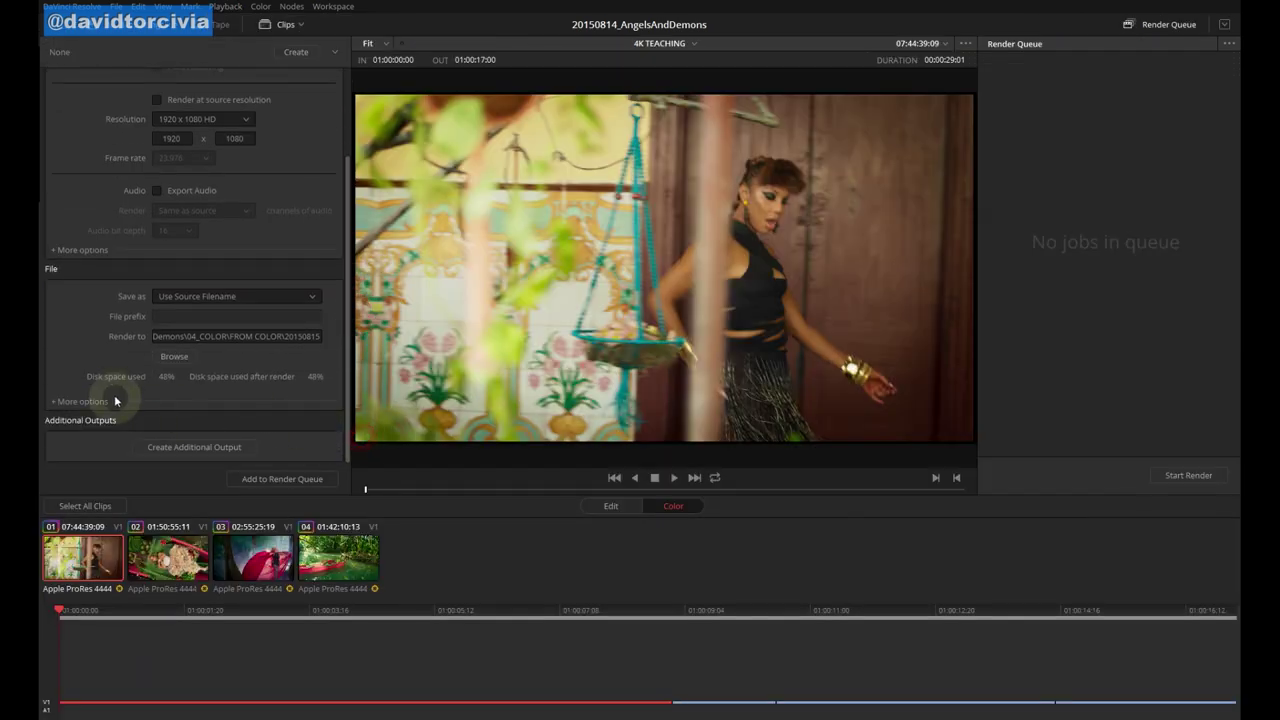
Step: Expand the extra File render options and scroll through the filename and frame handle settings
{"action": "left_click", "coordinate": [86, 400]}
{"action": "left_click", "coordinate": [110, 320]}
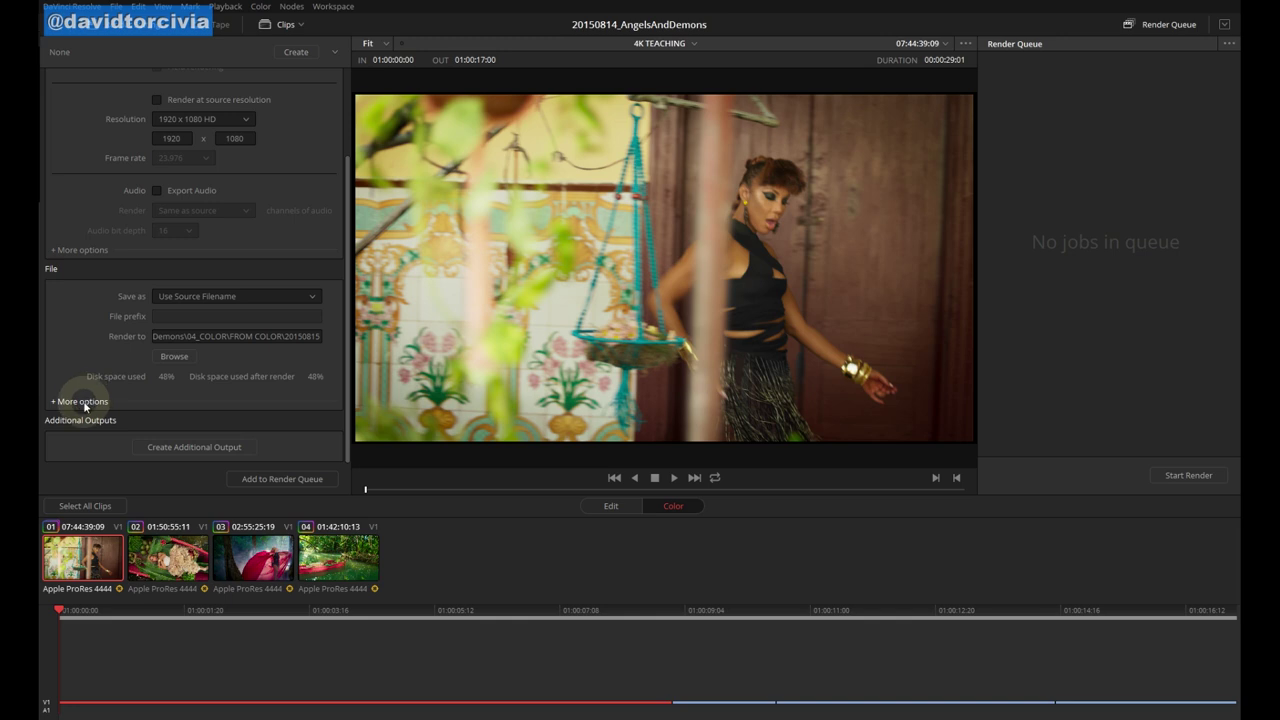
{"action": "left_click", "coordinate": [85, 403]}
{"action": "scroll", "coordinate": [102, 350], "scroll_direction": "down", "scroll_amount": 5}
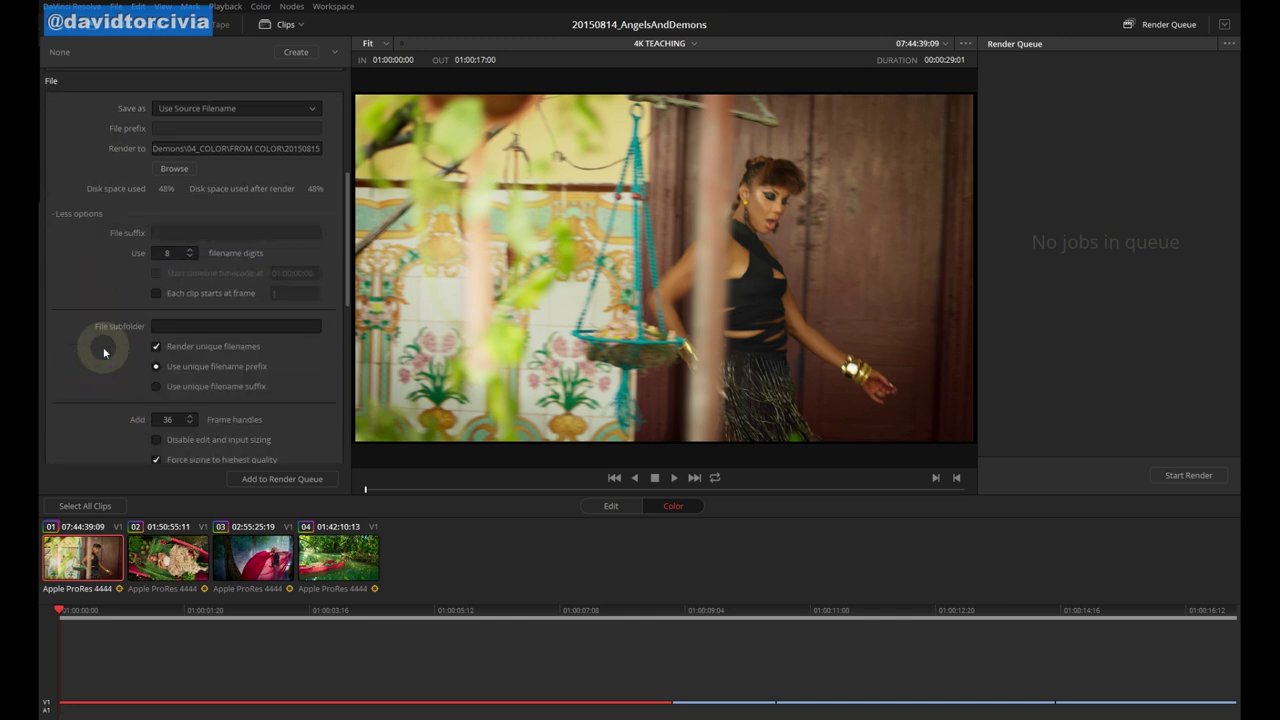